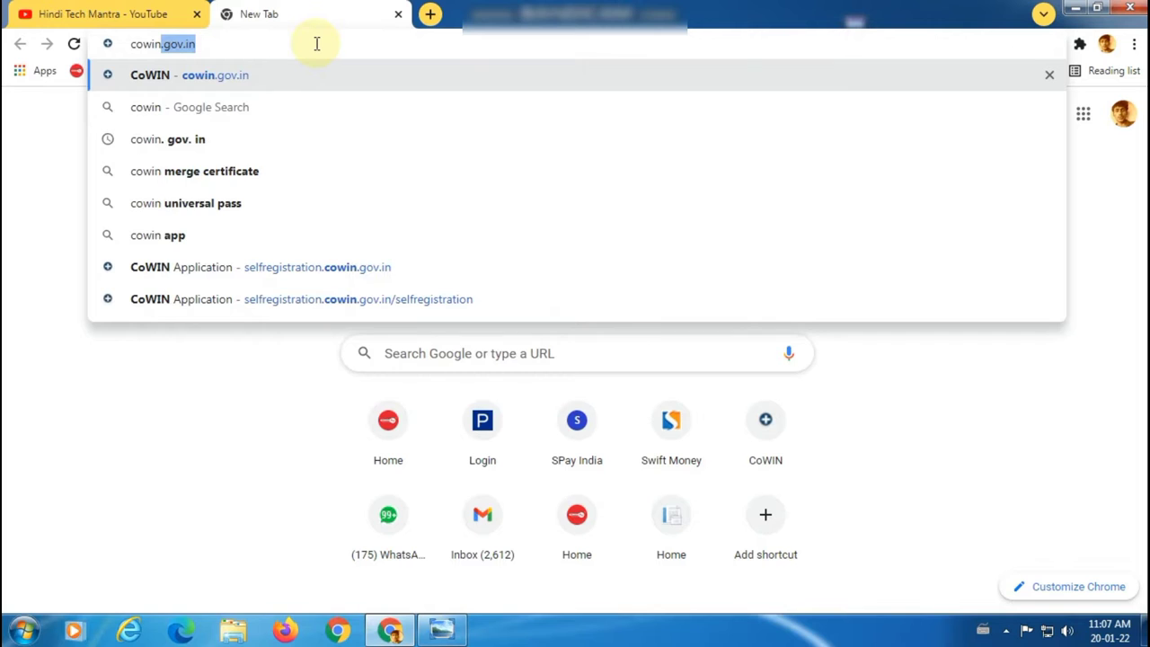
# Step: Finish entering cowin.gov.in in Chrome's address bar and load the CoWIN home page
pyautogui.write('.gov.in')
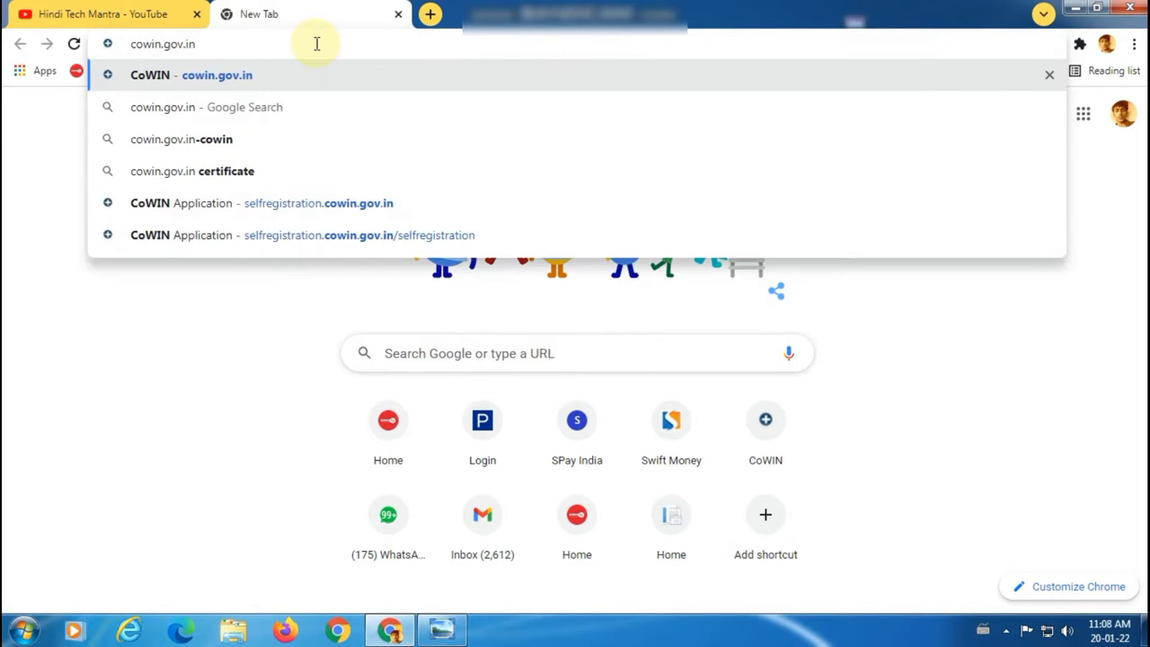
pyautogui.press('Return')
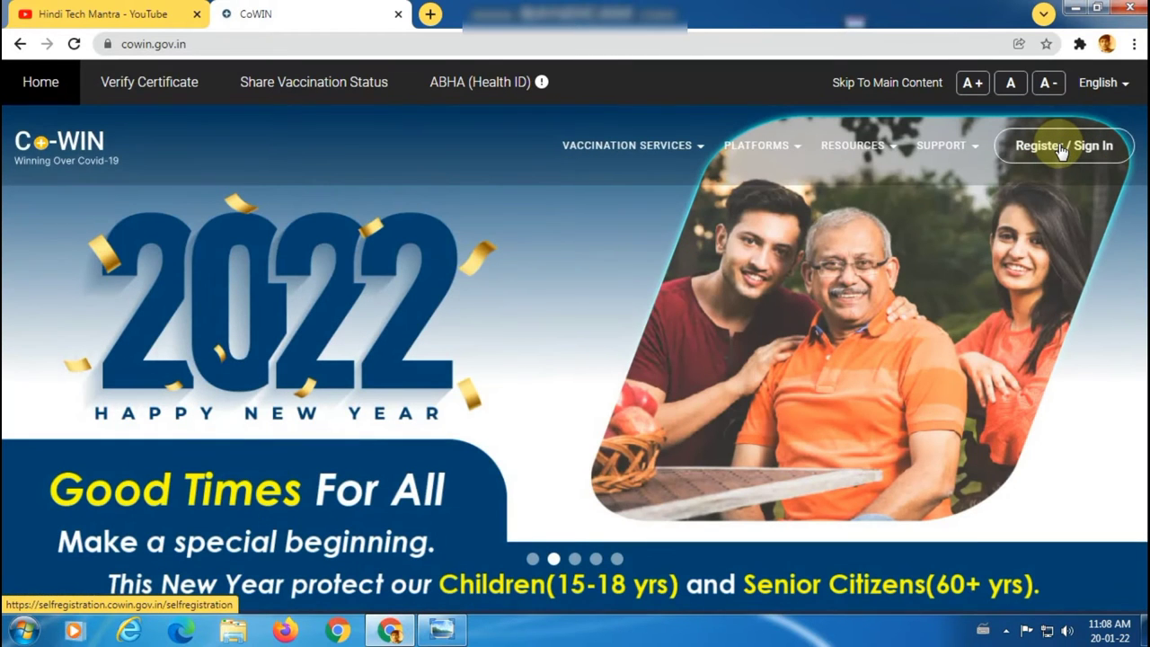
# Step: Sign in to CoWIN with the registered mobile number and the received OTP
pyautogui.click(1062, 149)
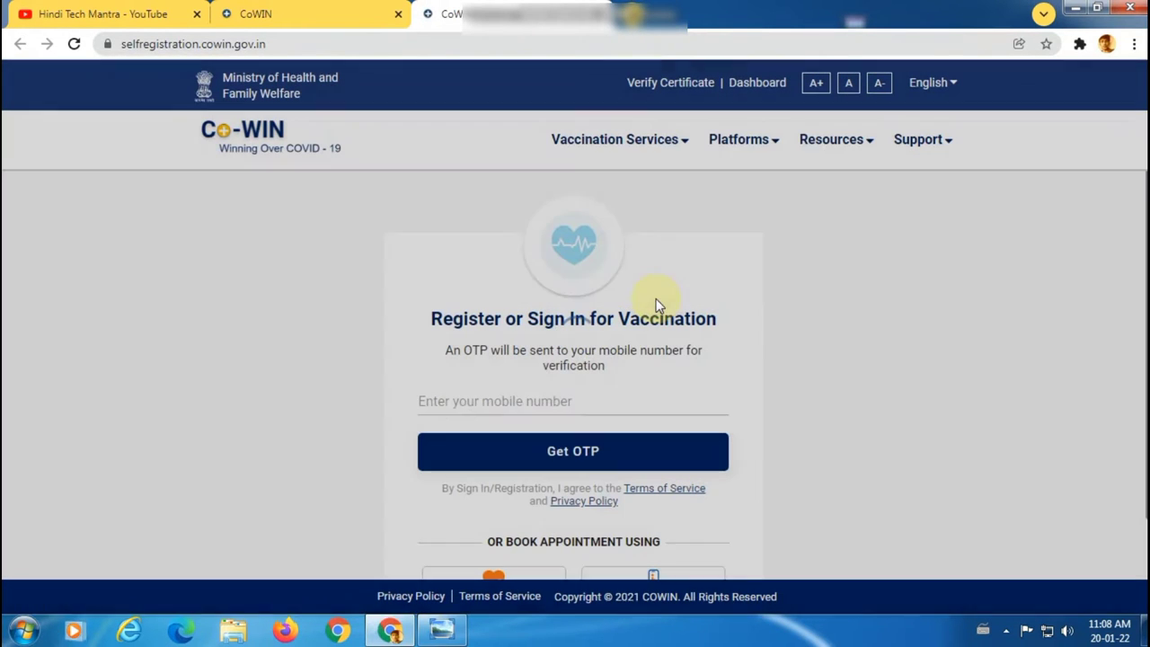
pyautogui.click(497, 401)
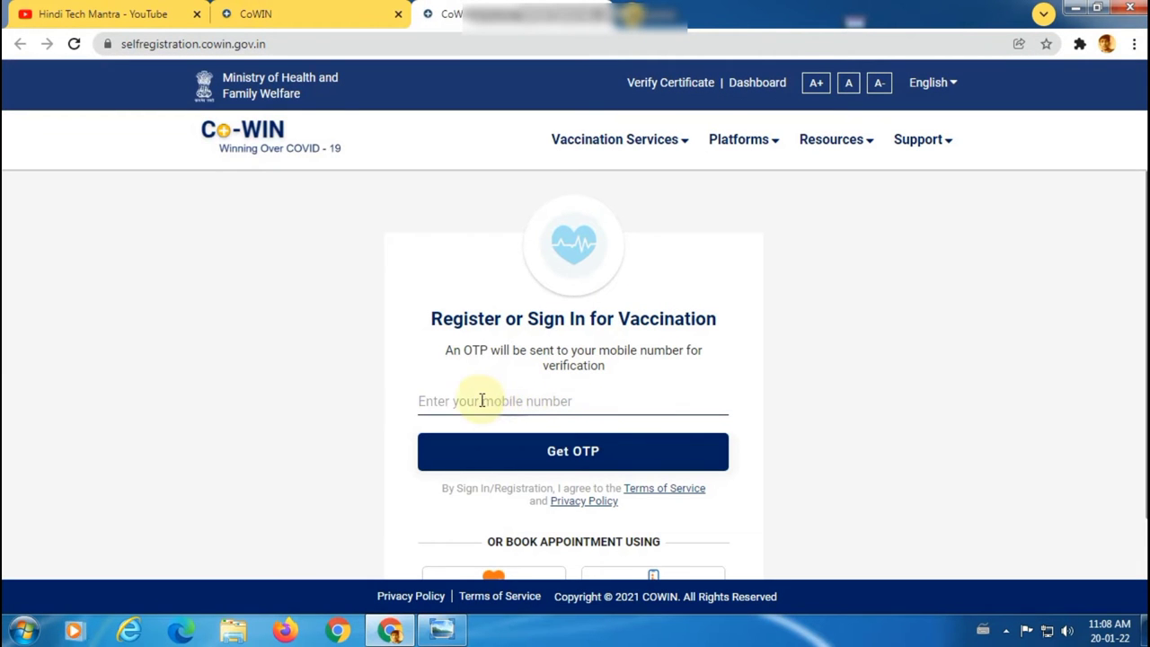
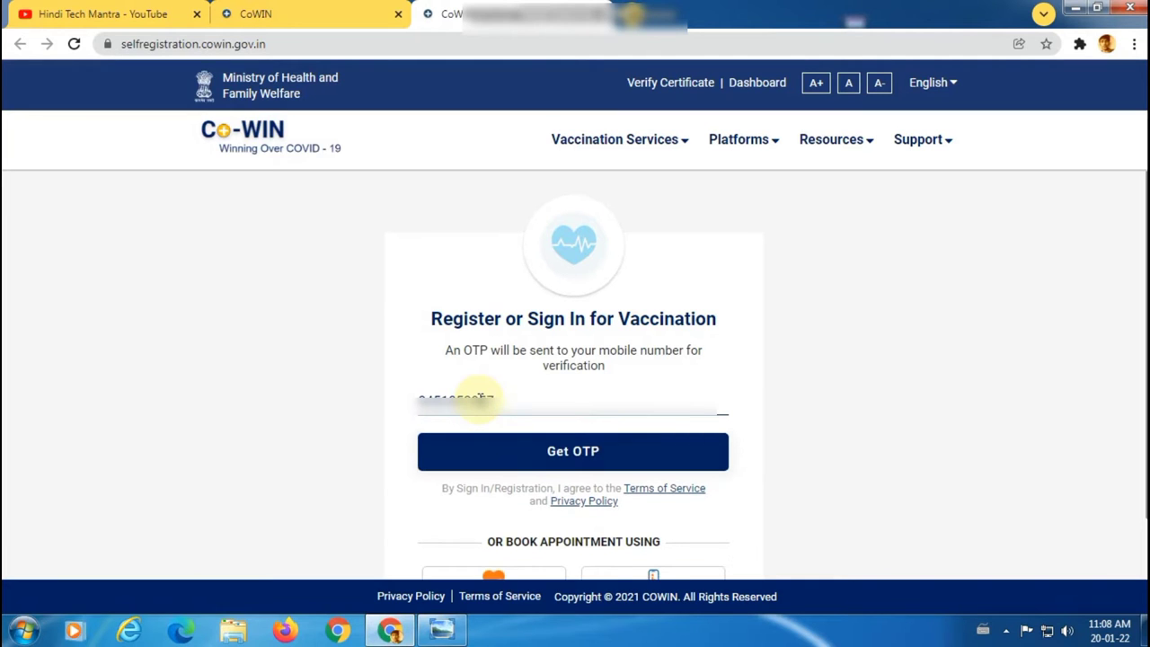
pyautogui.click(528, 455)
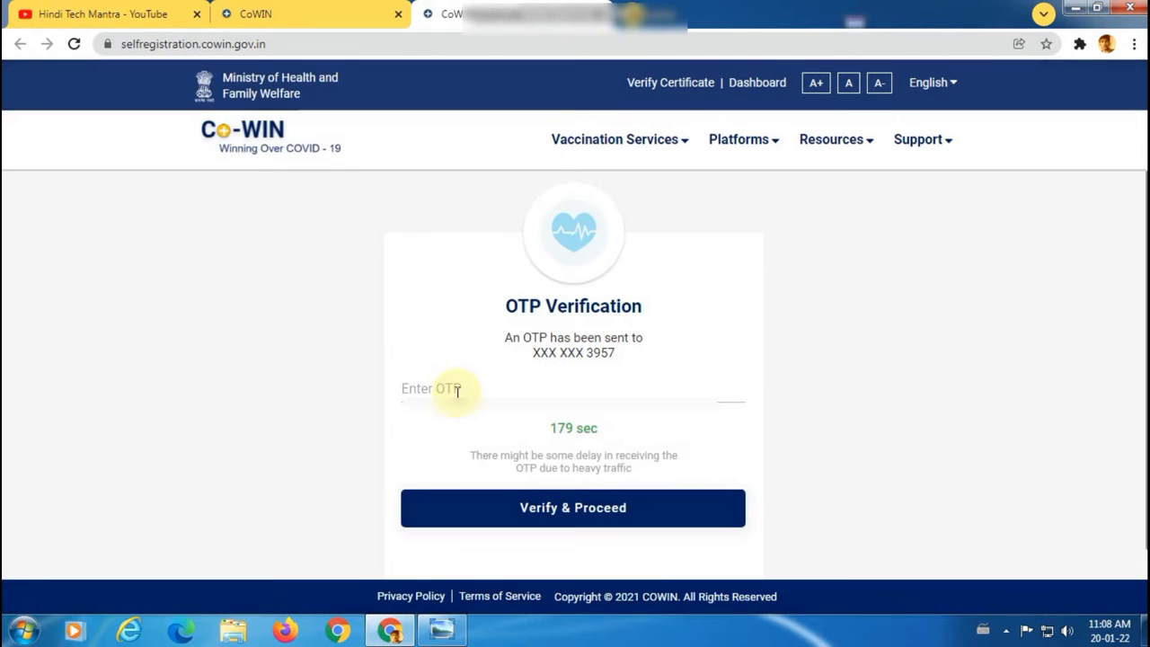
pyautogui.click(457, 393)
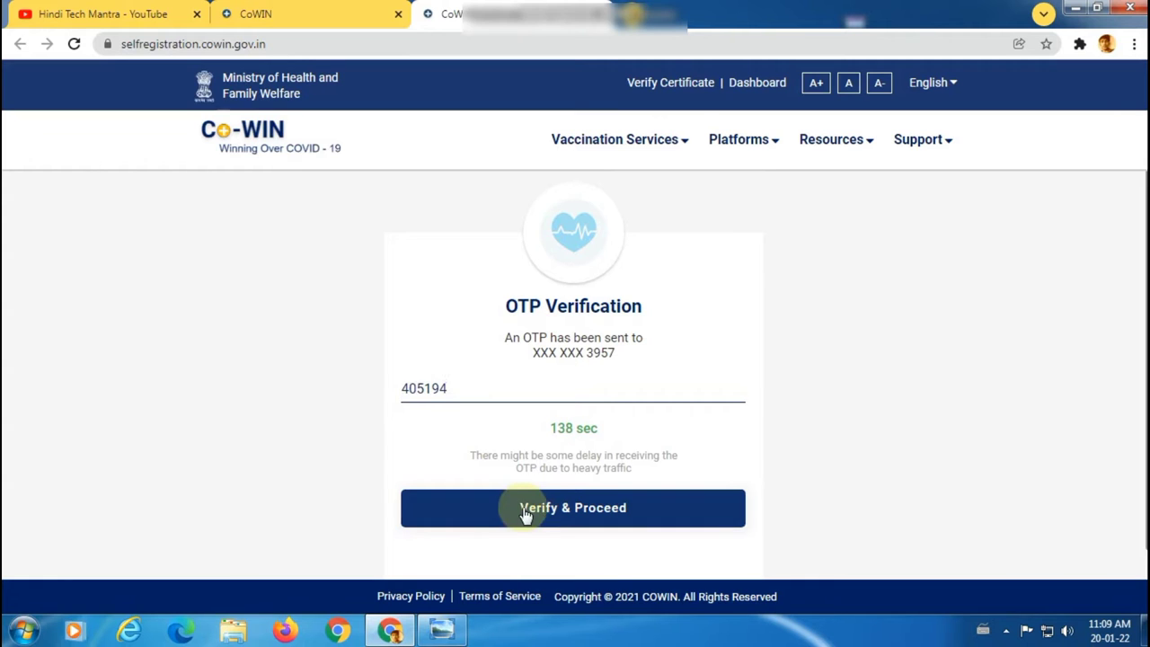
pyautogui.click(550, 507)
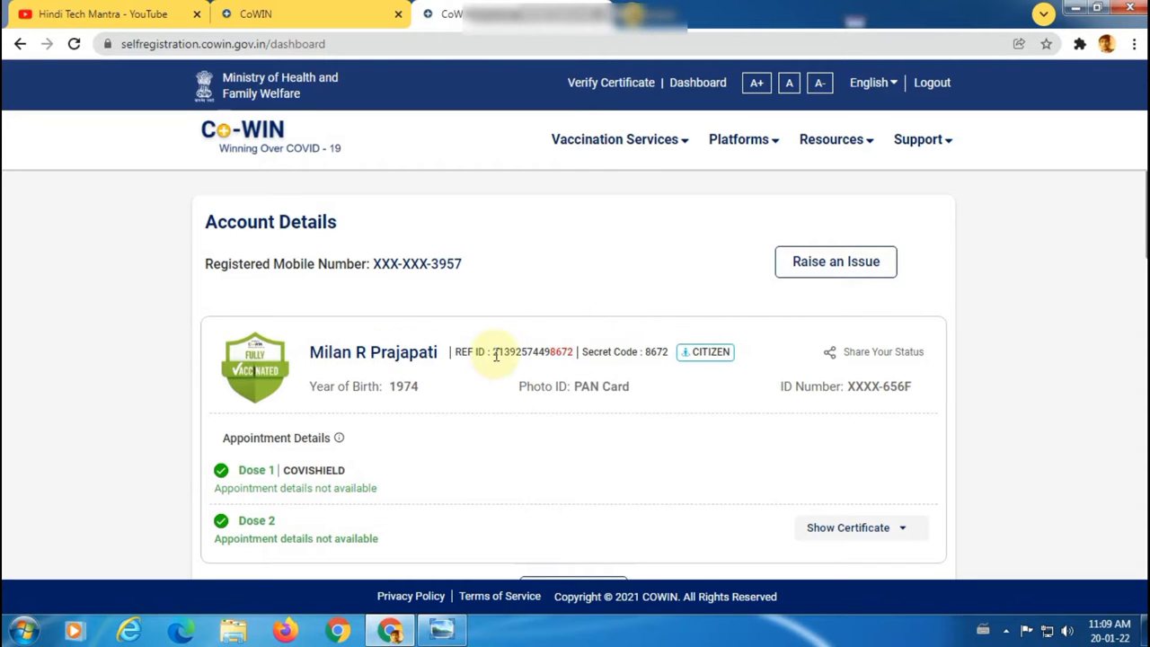
pyautogui.scroll(-3, 497, 354)
pyautogui.scroll(3, 496, 354)
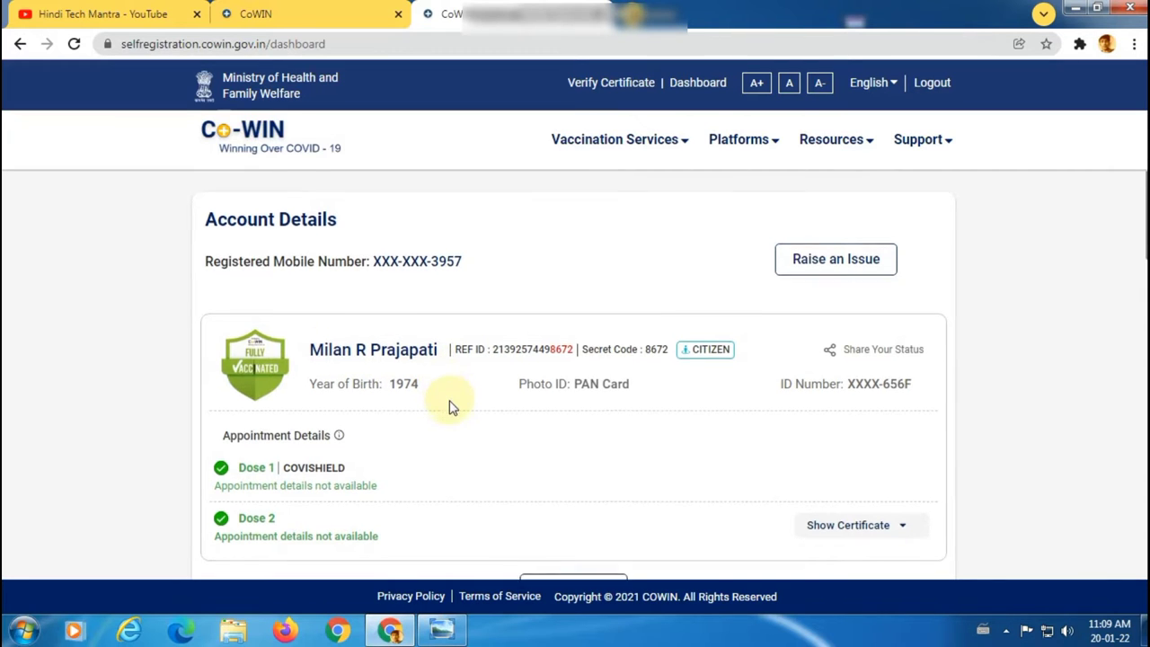
pyautogui.scroll(-2, 449, 405)
pyautogui.scroll(2, 454, 406)
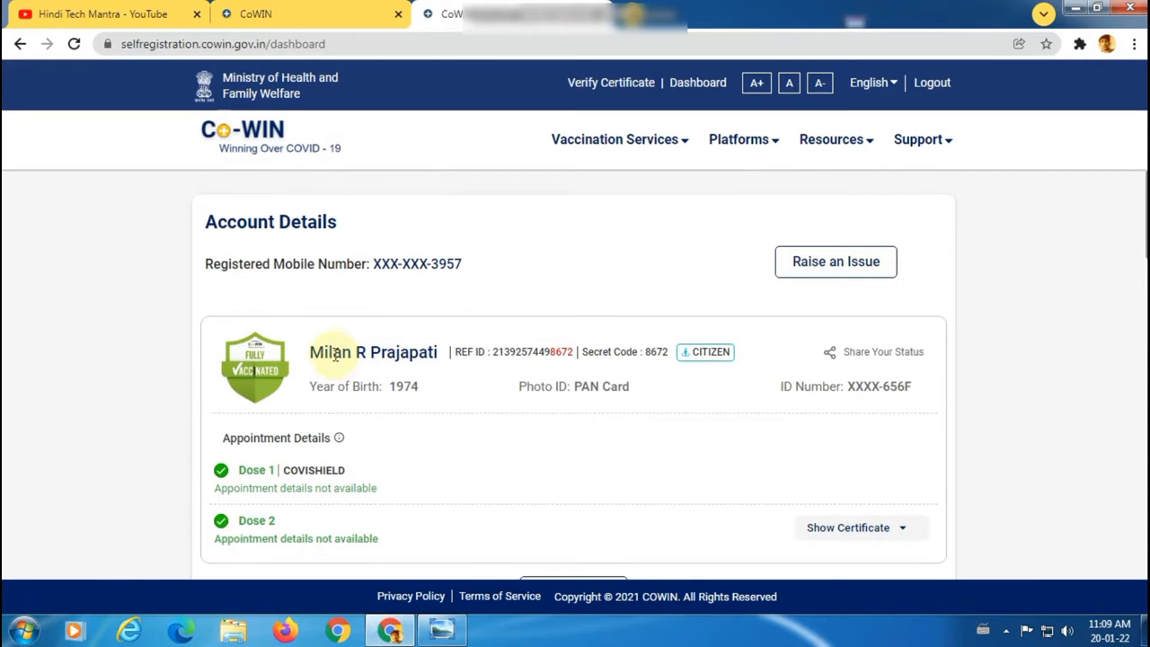
pyautogui.moveTo(317, 351); pyautogui.dragTo(441, 364)
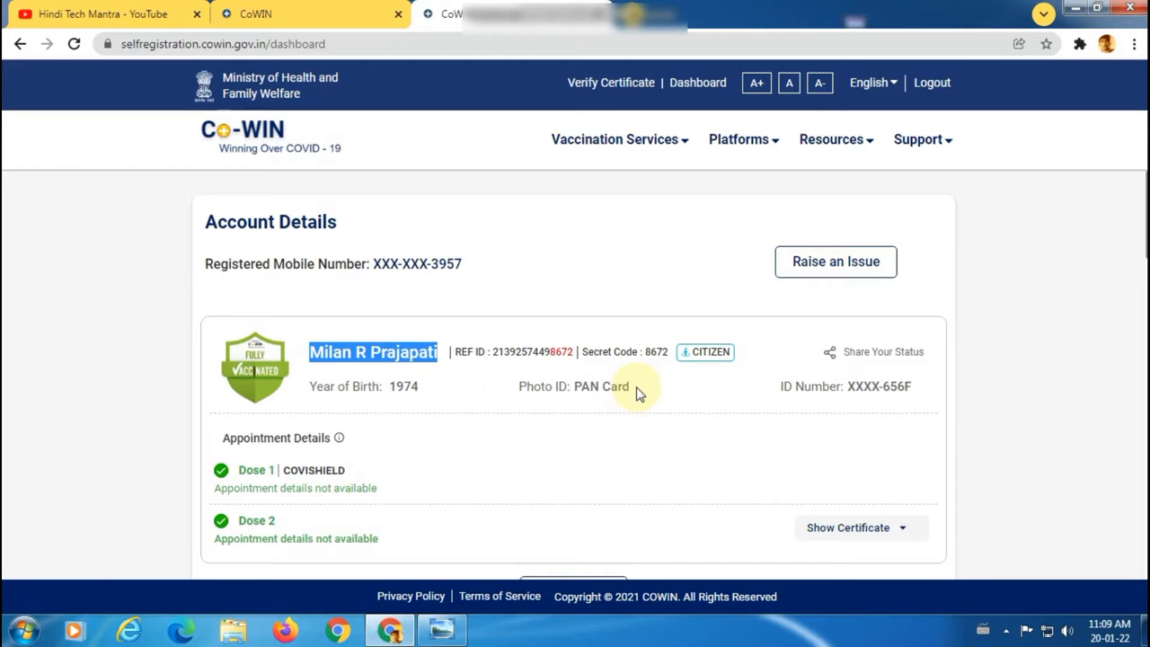
pyautogui.moveTo(636, 394); pyautogui.dragTo(577, 403)
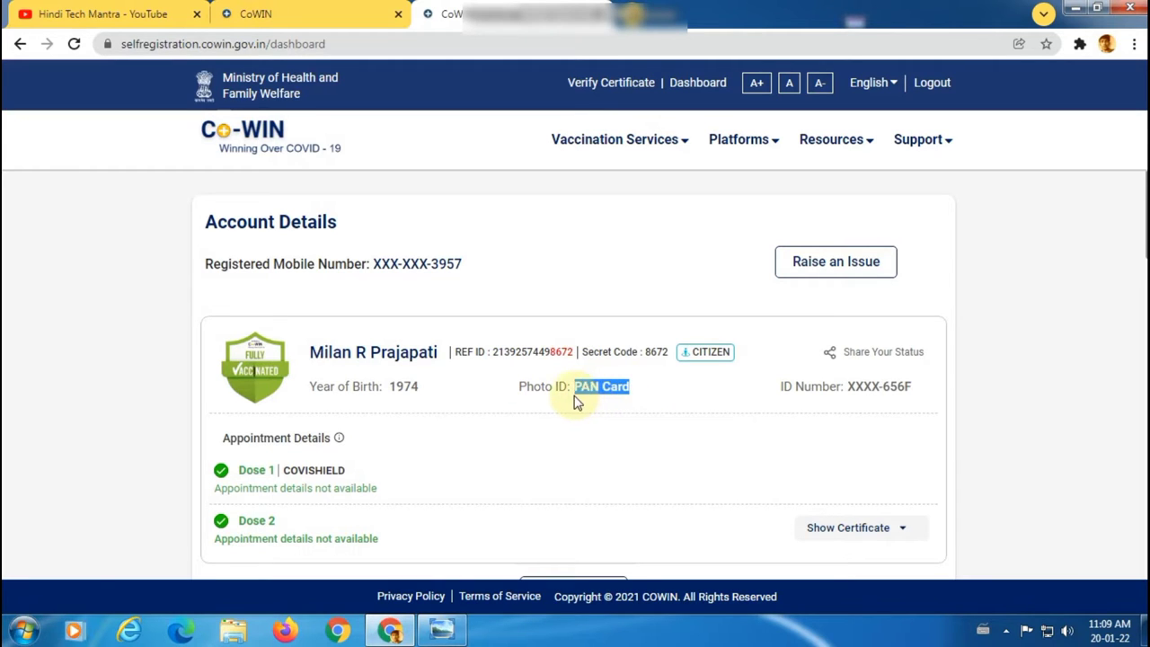
pyautogui.click(640, 400)
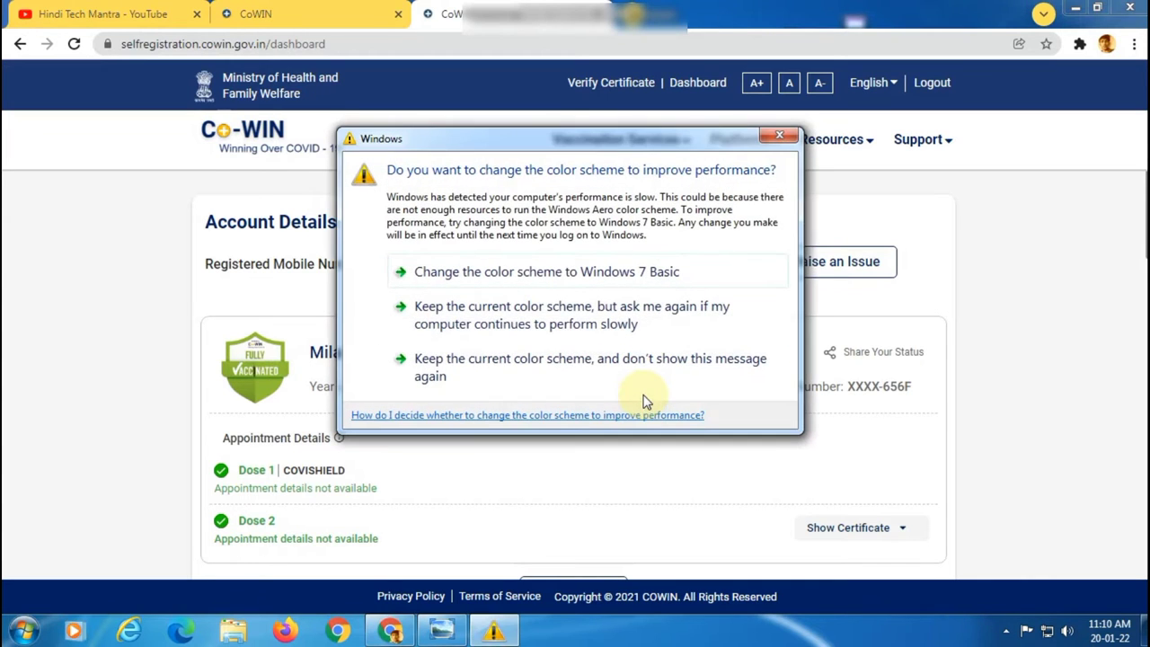
pyautogui.click(782, 140)
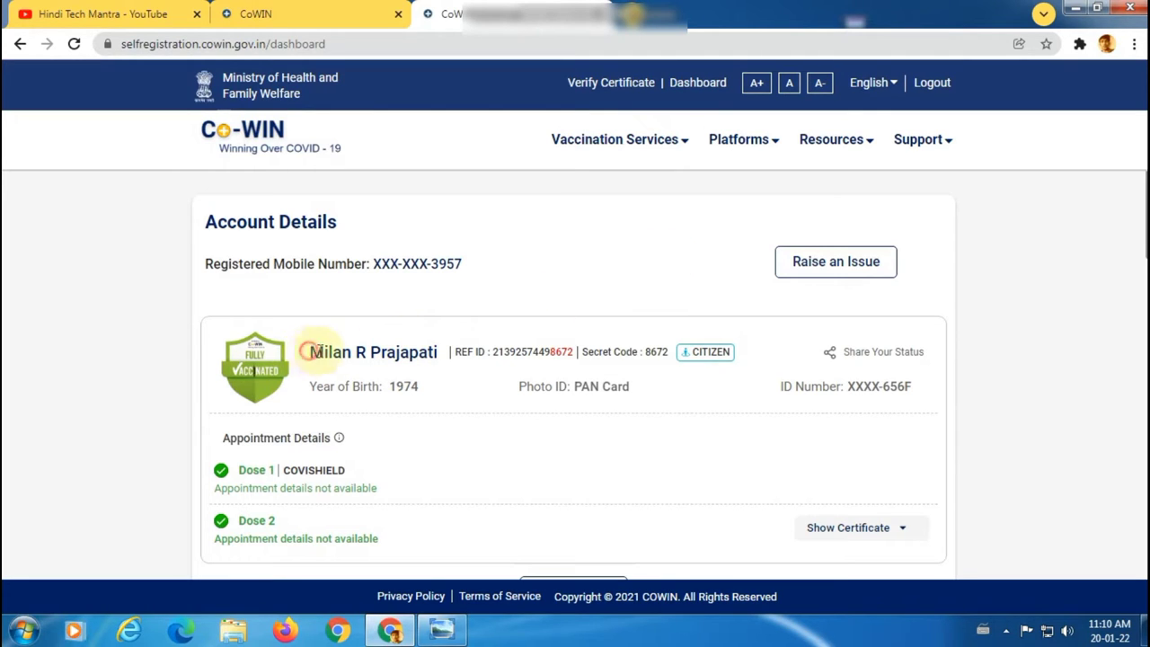
pyautogui.moveTo(308, 352); pyautogui.dragTo(470, 395)
# Step: Go to the Raise an Issue page from the dashboard and review its correction options
pyautogui.click(630, 381)
pyautogui.click(841, 264)
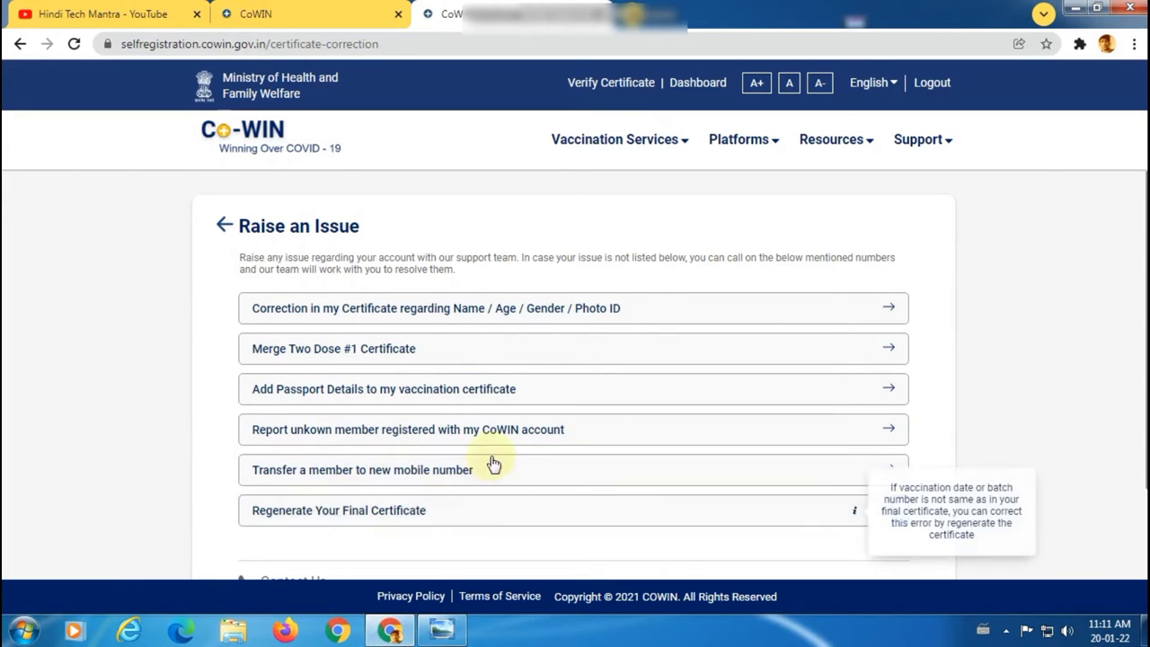
pyautogui.scroll(-2, 499, 453)
pyautogui.scroll(2, 582, 433)
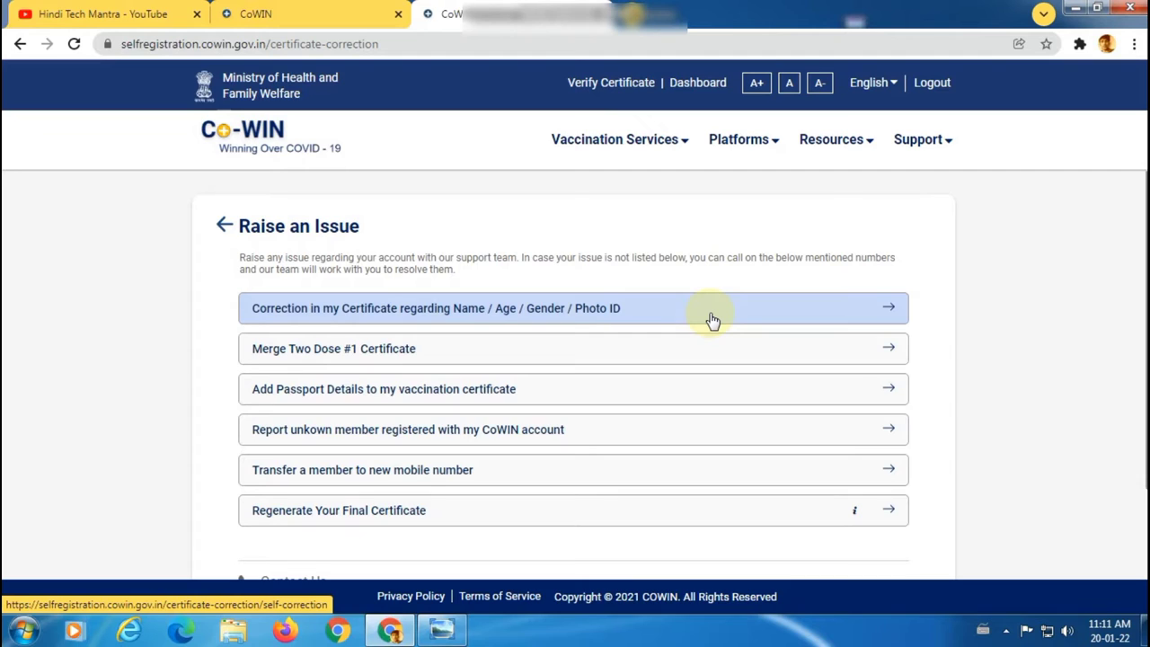
# Step: Start the Name / Age / Gender / Photo ID certificate correction for the selected beneficiary
pyautogui.click(501, 316)
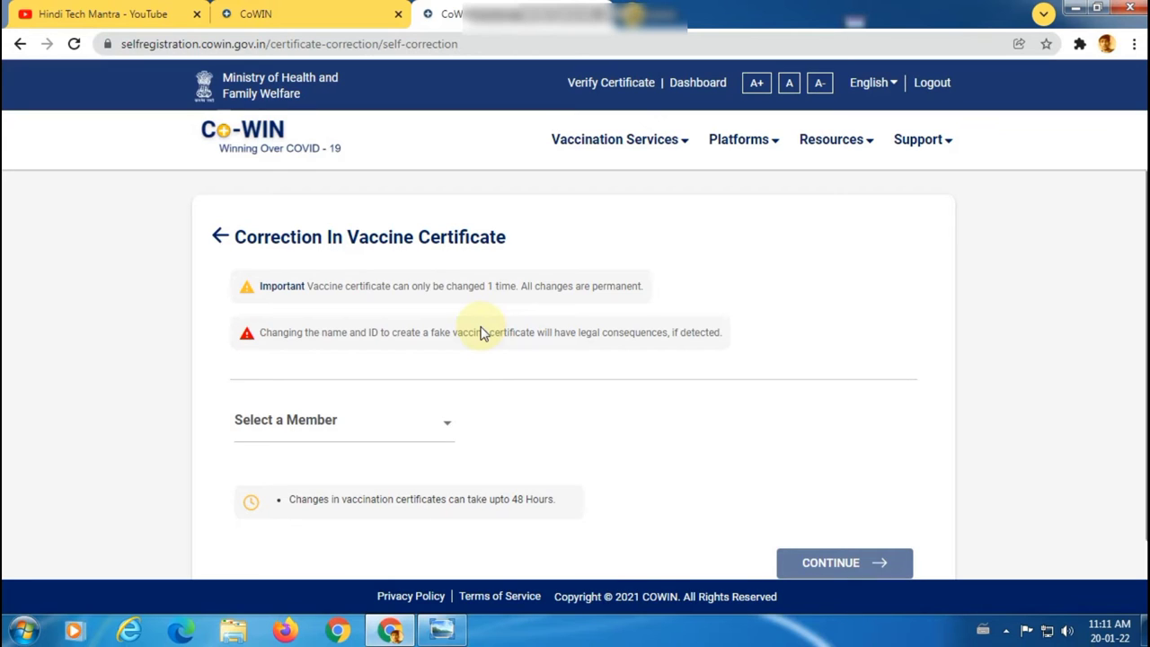
pyautogui.scroll(-1, 480, 331)
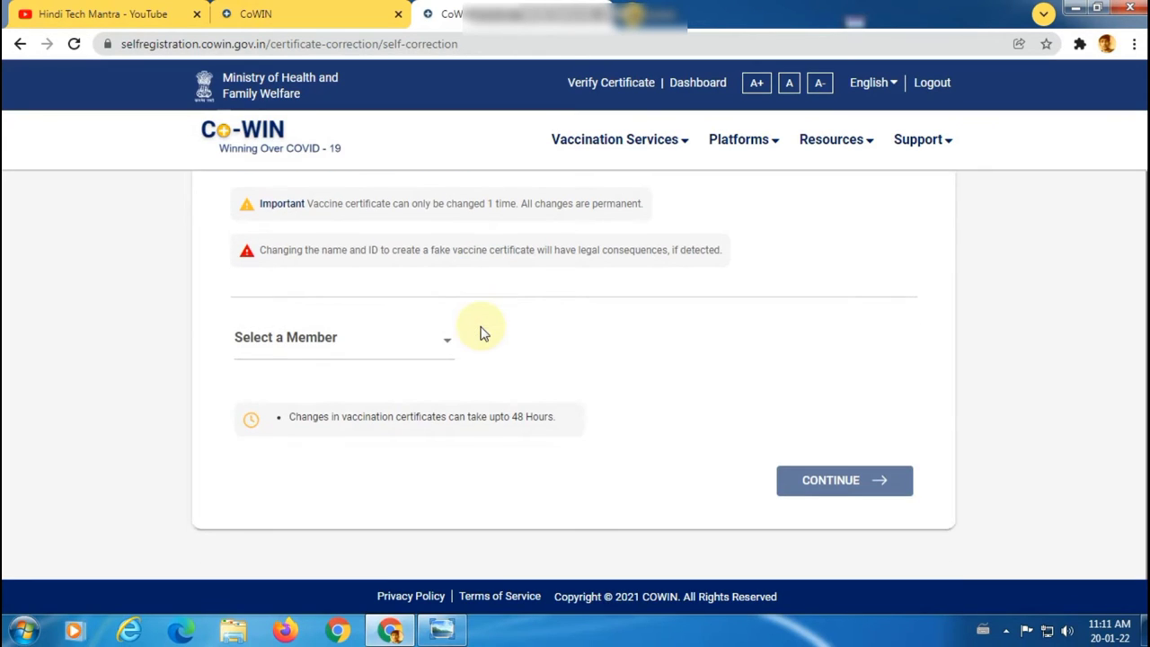
pyautogui.click(374, 359)
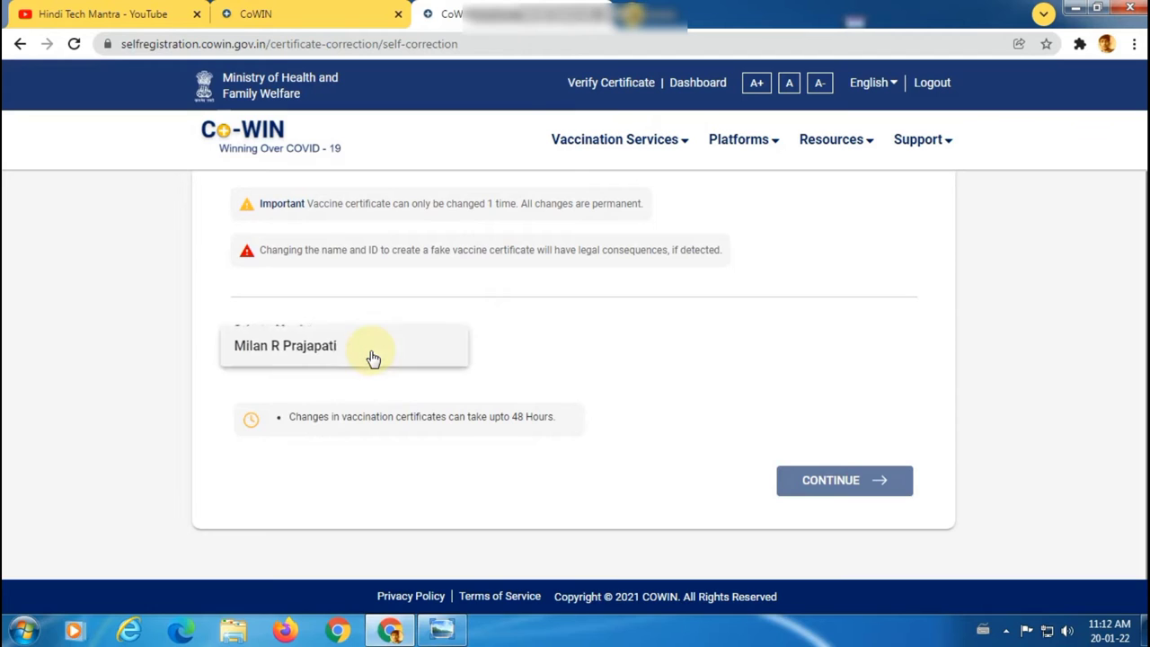
pyautogui.click(302, 356)
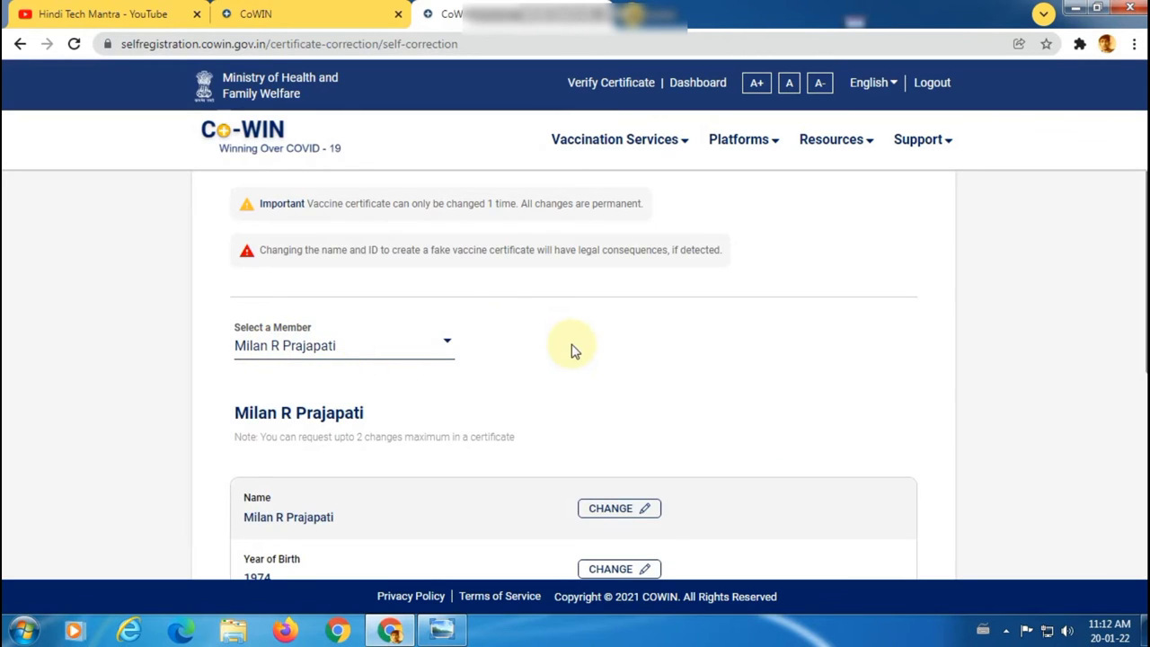
pyautogui.scroll(-2, 571, 346)
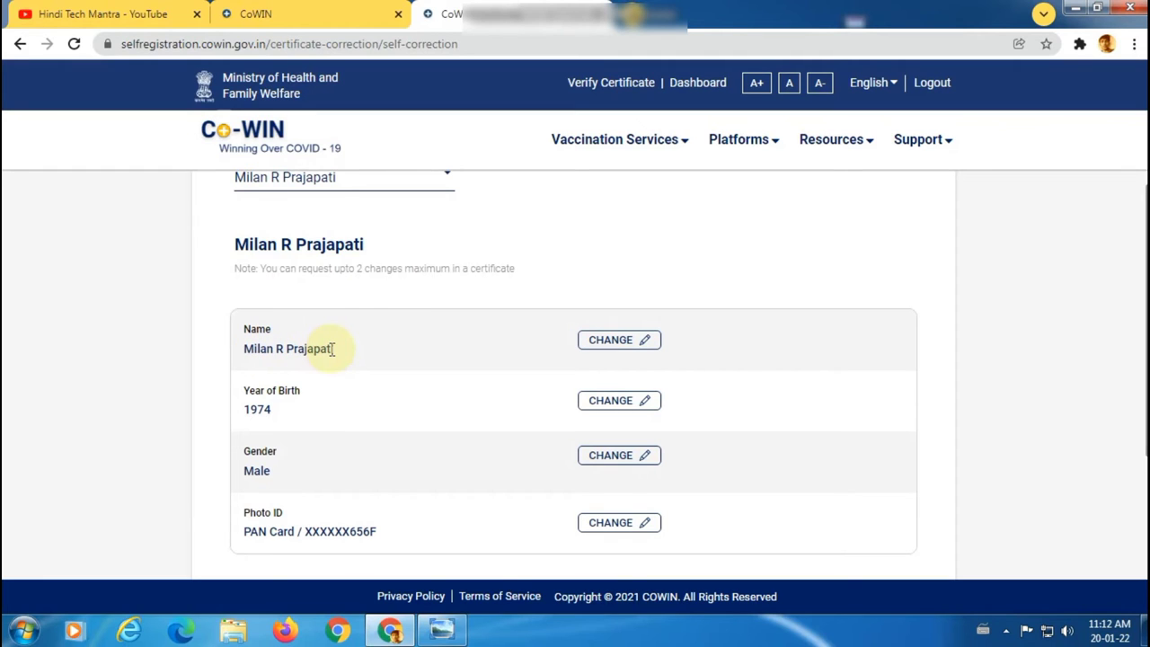
pyautogui.scroll(-1, 366, 349)
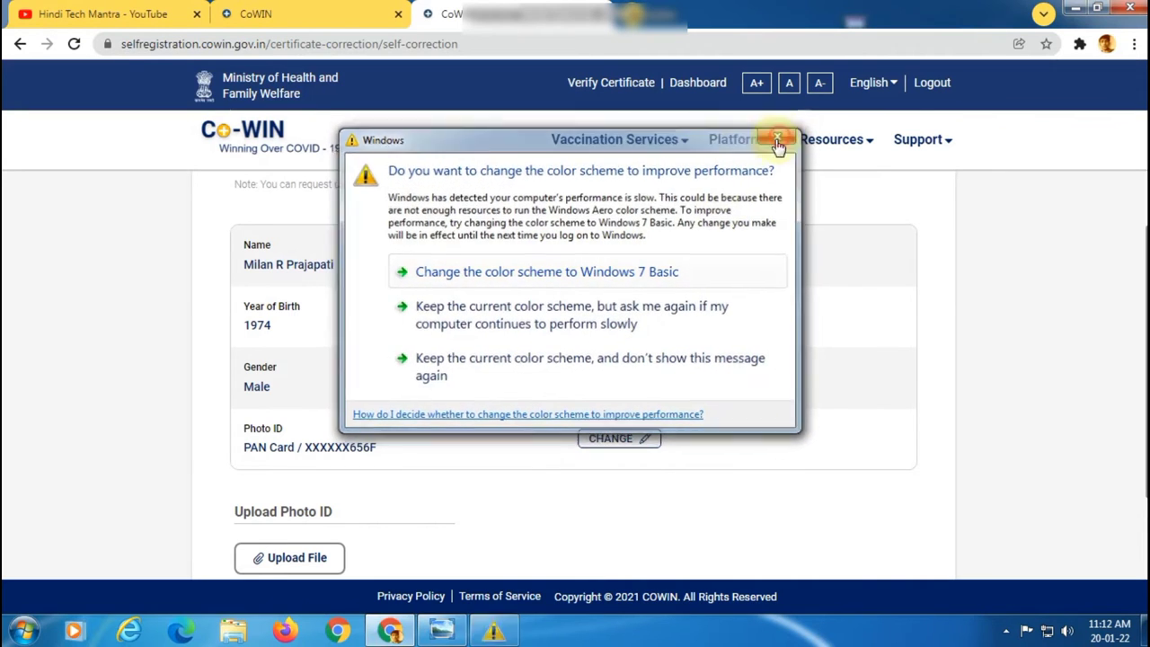
# Step: Enter the beneficiary's corrected full name, then begin a Photo ID (PAN) number correction
pyautogui.click(779, 142)
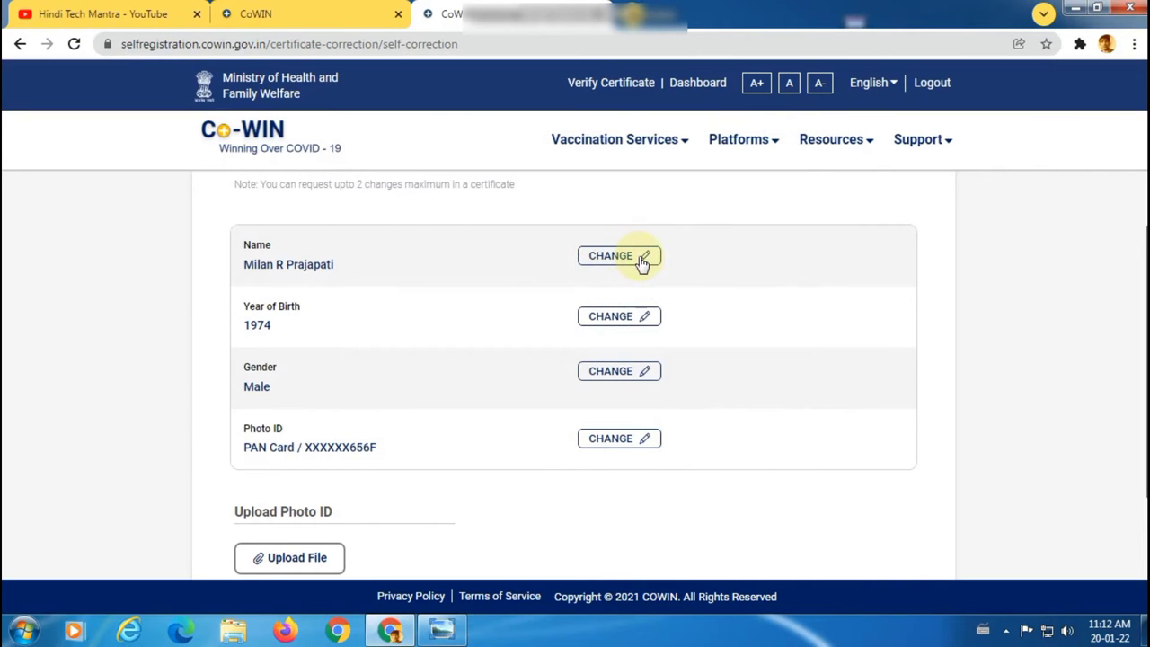
pyautogui.click(643, 257)
pyautogui.click(617, 259)
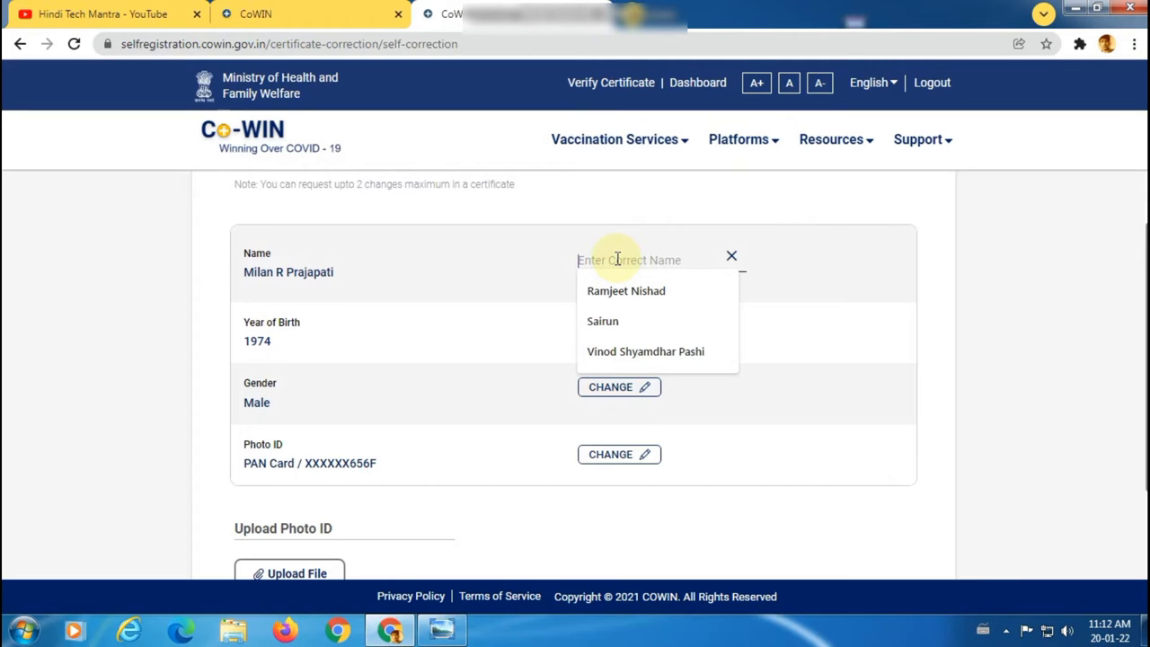
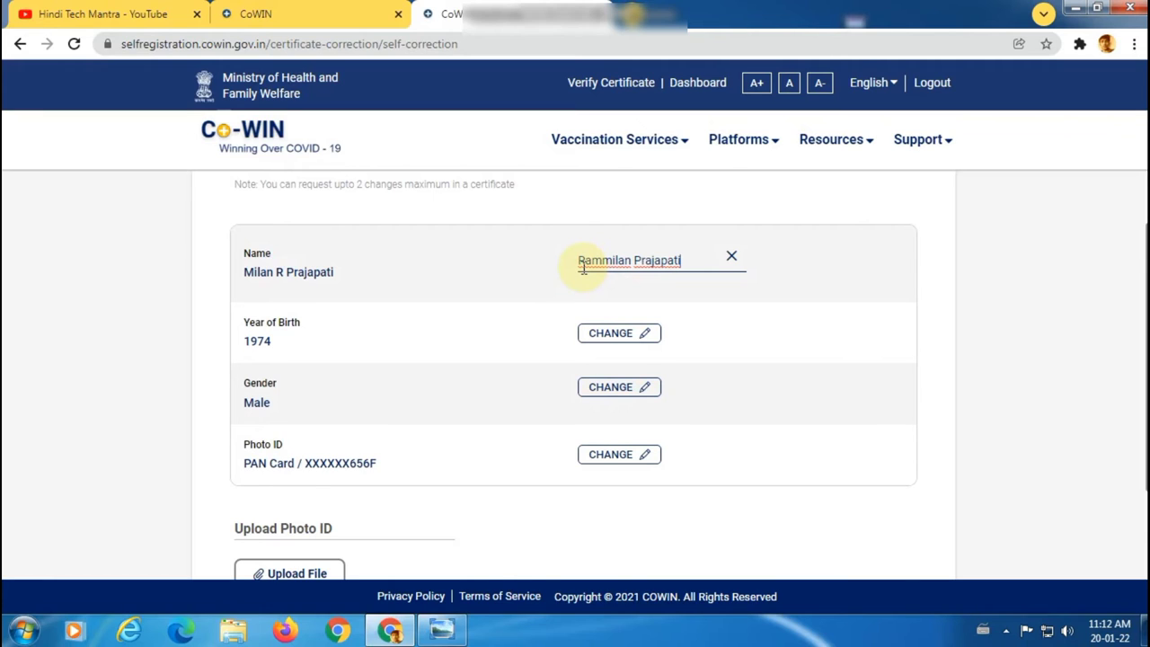
pyautogui.scroll(-1, 584, 268)
pyautogui.click(644, 372)
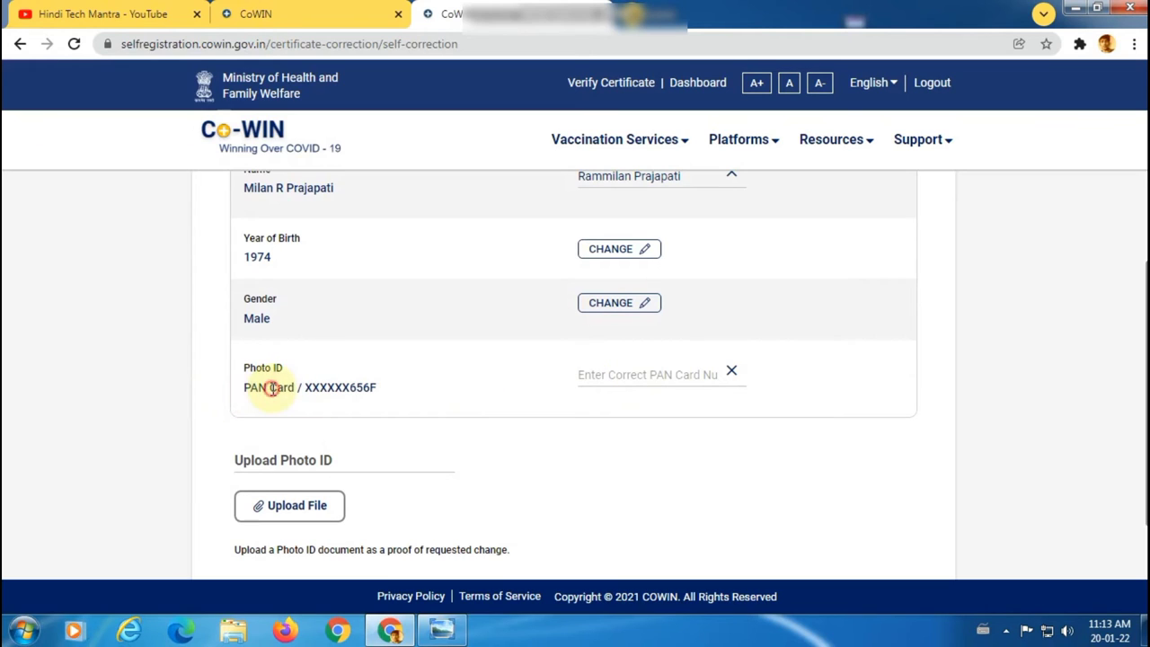
# Step: Cancel the PAN number correction so only the name change remains requested
pyautogui.doubleClick(328, 387)
pyautogui.click(330, 388)
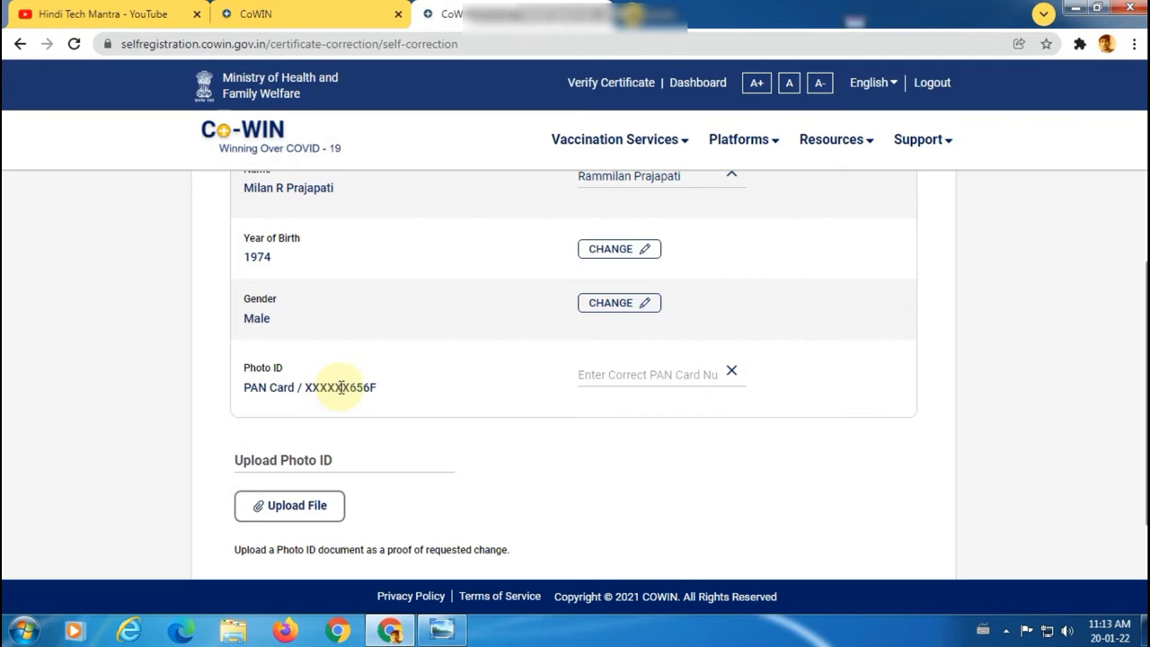
pyautogui.scroll(-1, 380, 396)
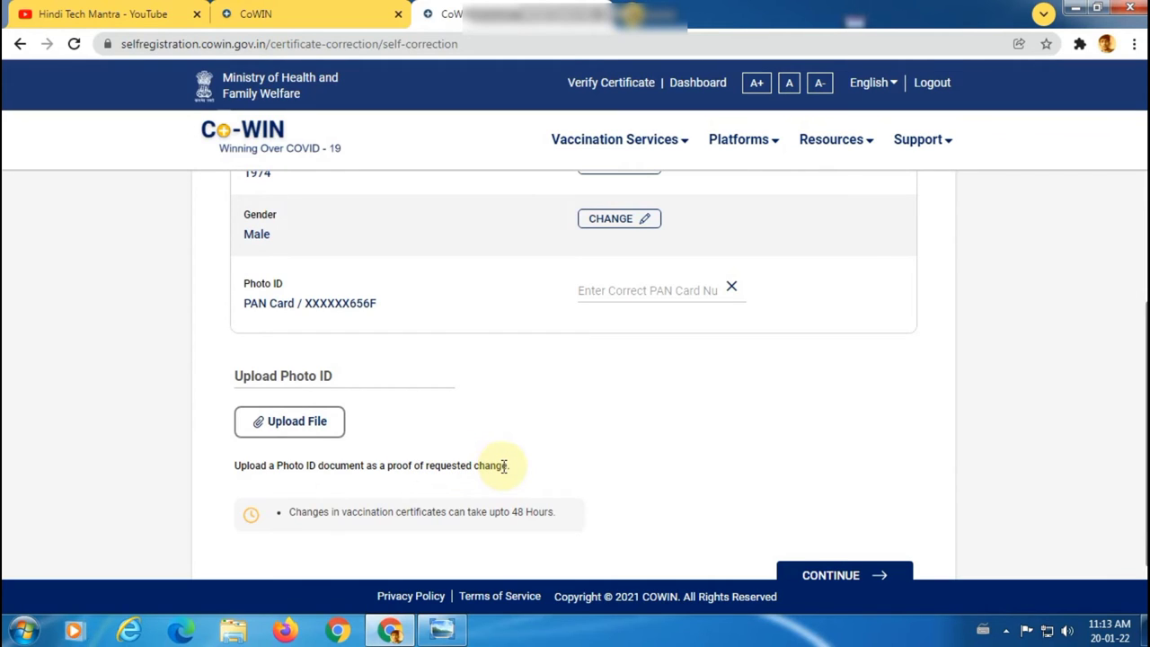
pyautogui.click(734, 288)
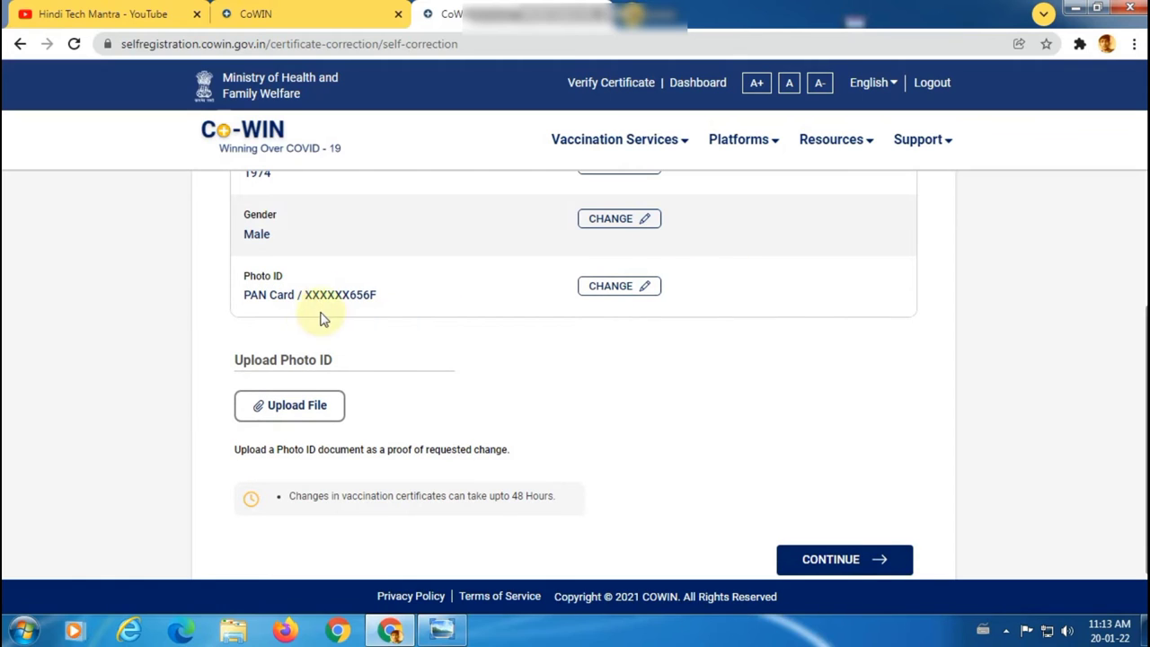
pyautogui.moveTo(251, 296); pyautogui.dragTo(386, 311)
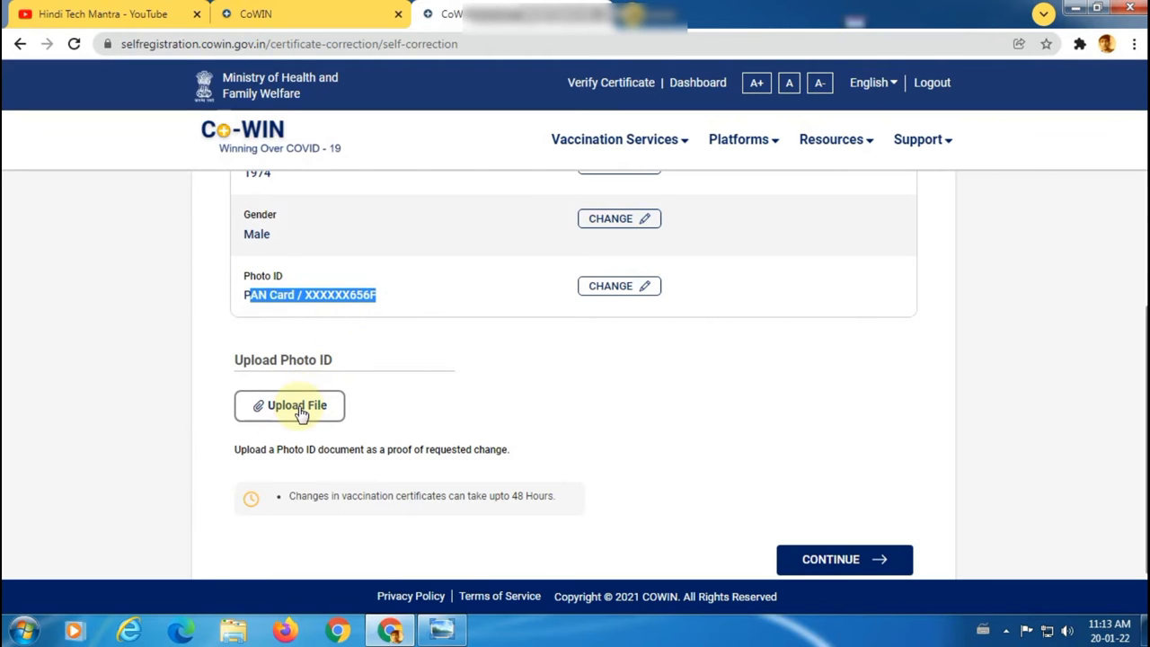
pyautogui.scroll(2, 617, 413)
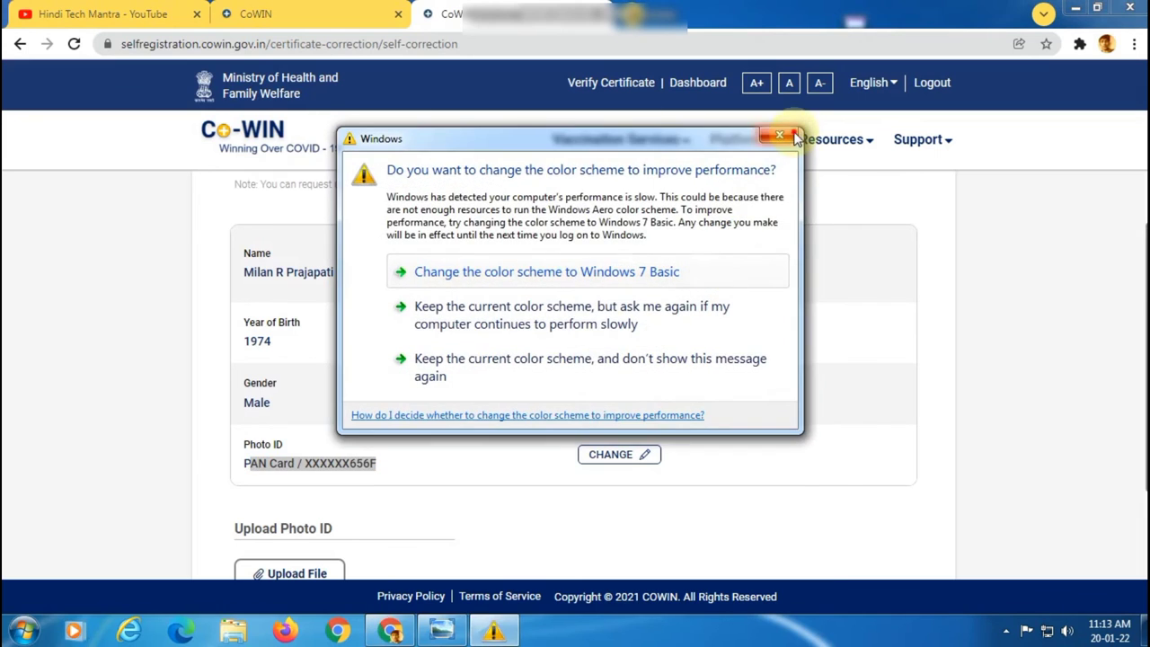
pyautogui.click(781, 137)
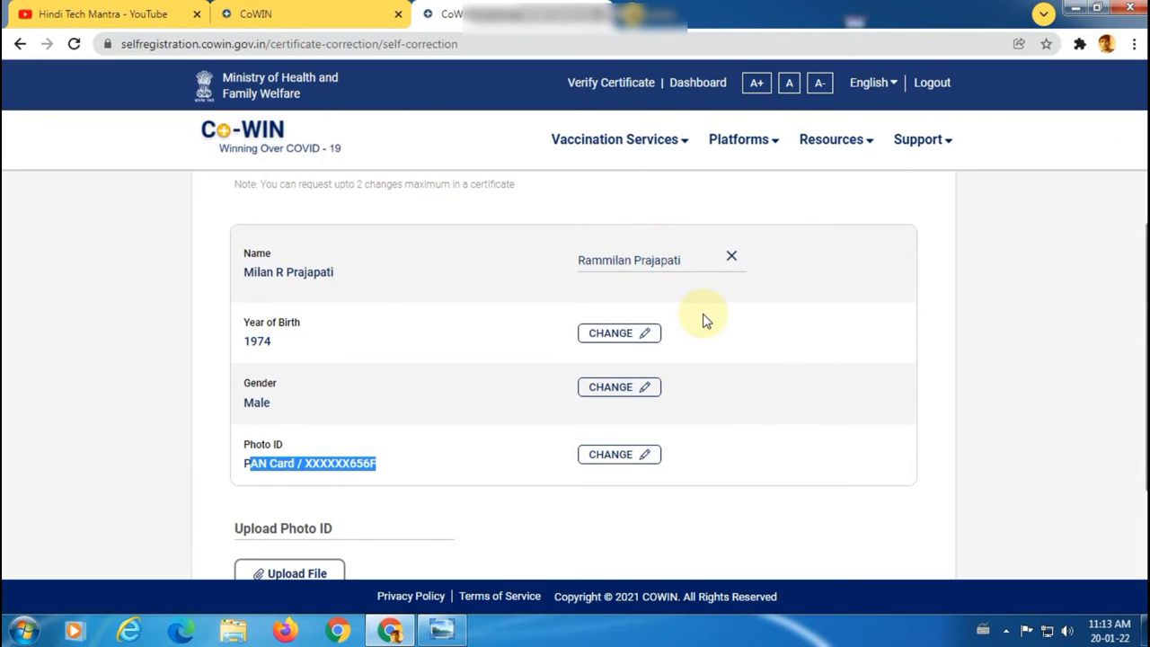
pyautogui.scroll(-1, 616, 318)
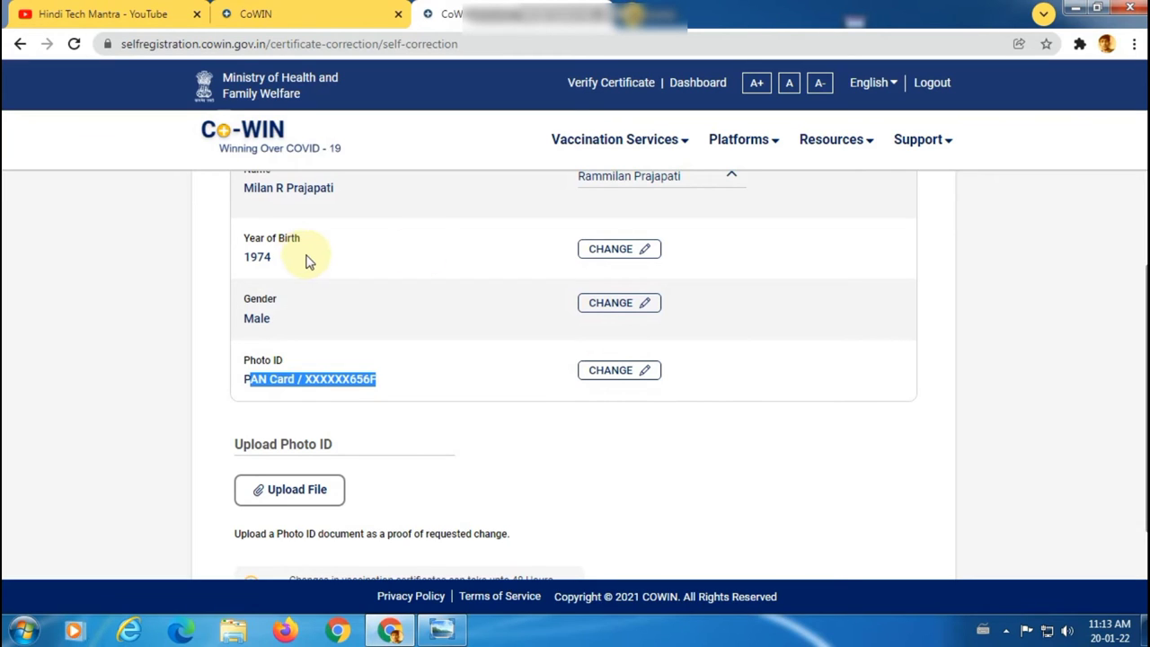
# Step: Correct the year of birth from 1974 to 1973
pyautogui.click(609, 251)
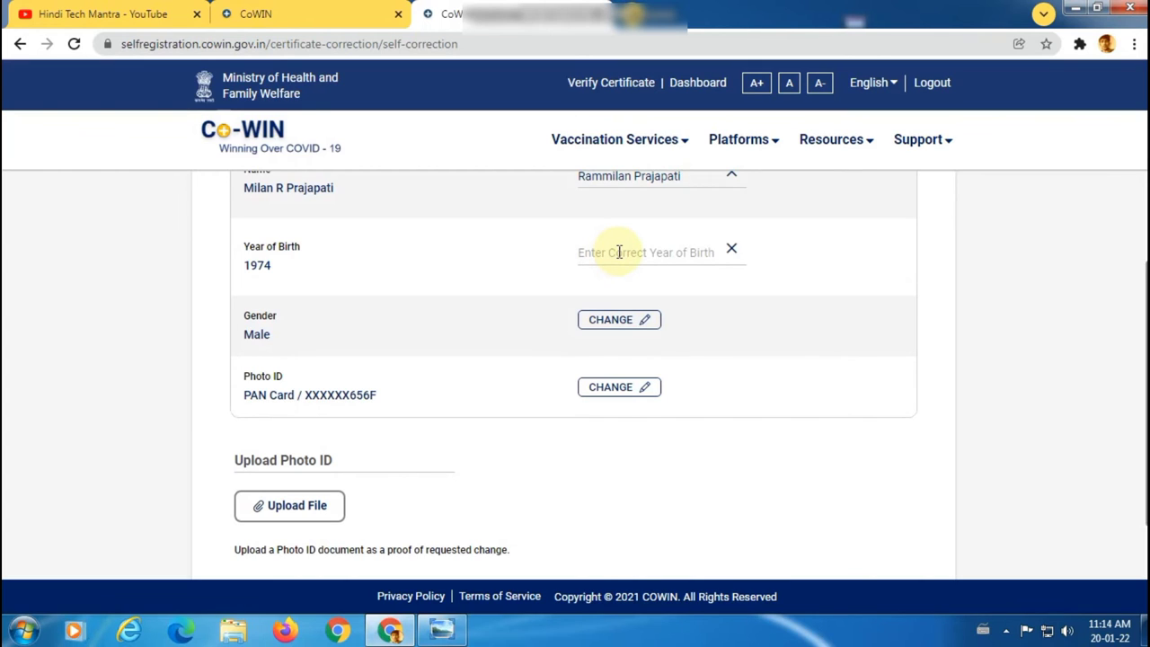
pyautogui.click(619, 251)
pyautogui.write('1973')
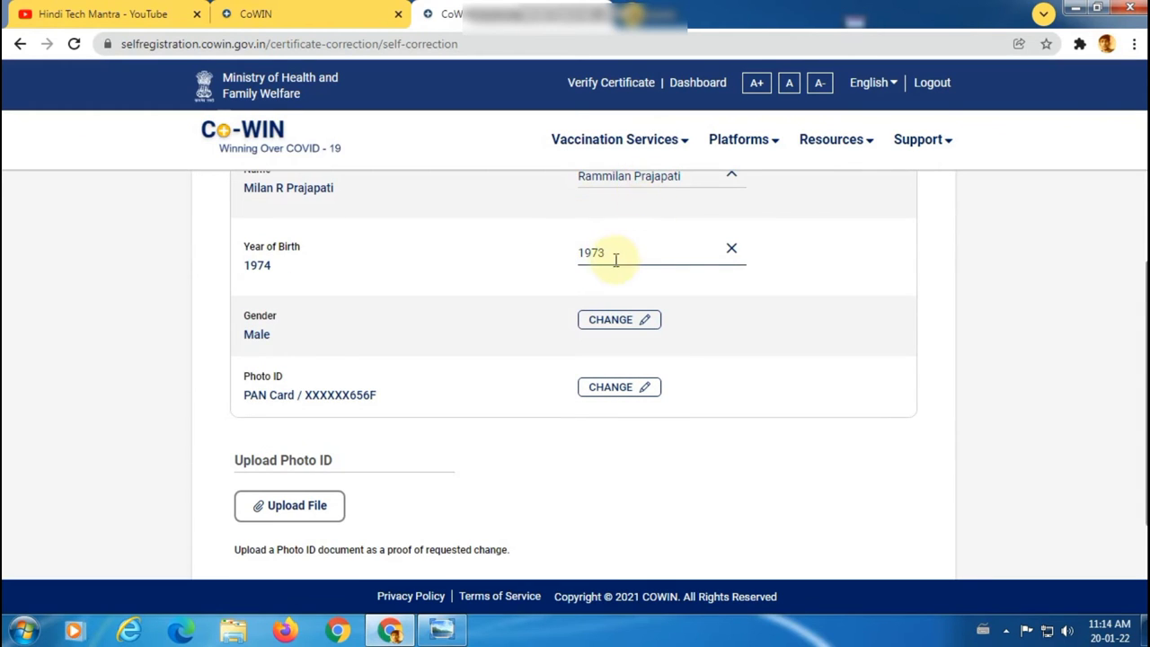
pyautogui.scroll(-1, 618, 267)
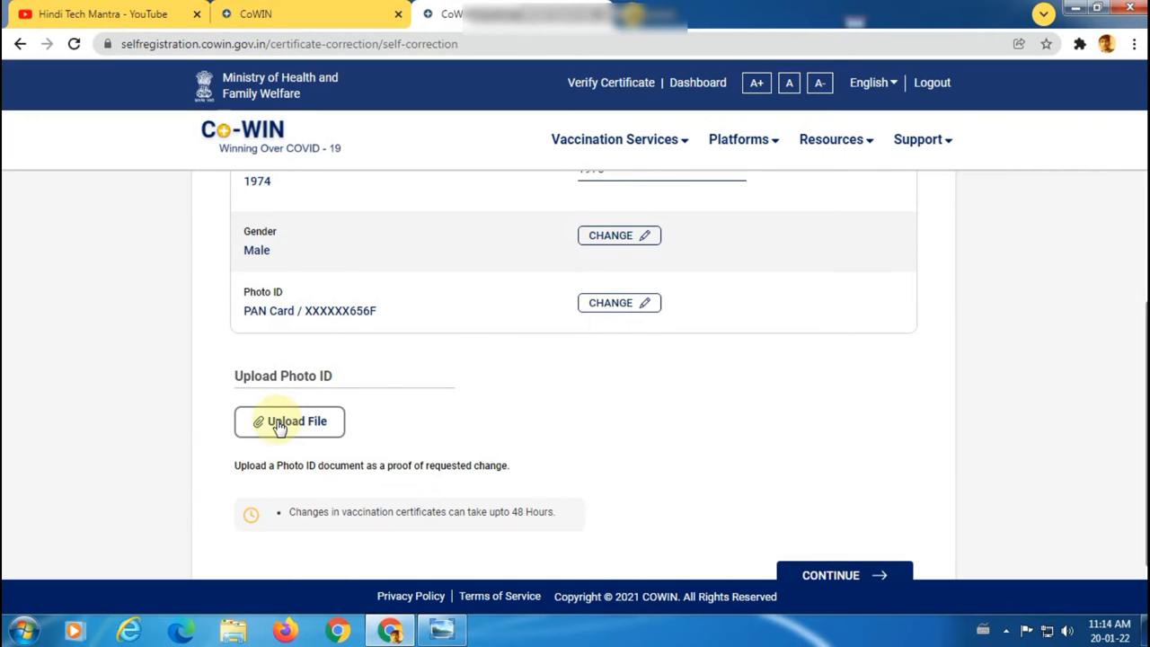
# Step: Upload the imgonline-com-ua-twotoone-F3DuD… image from Downloads as photo ID proof
pyautogui.click(280, 426)
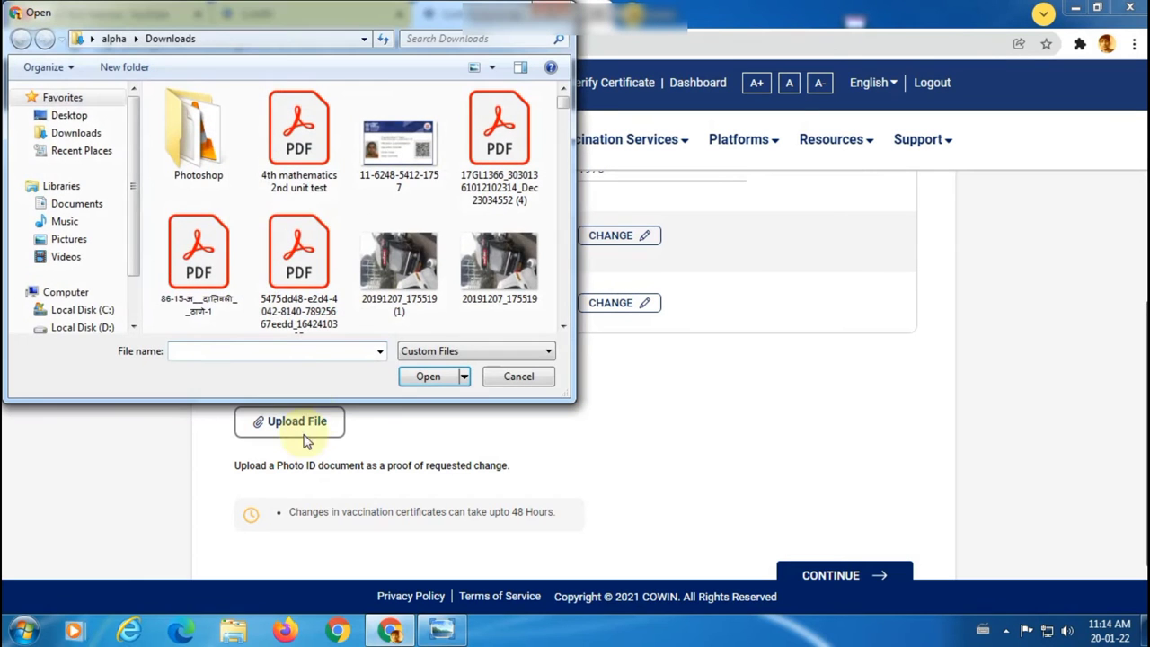
pyautogui.click(74, 134)
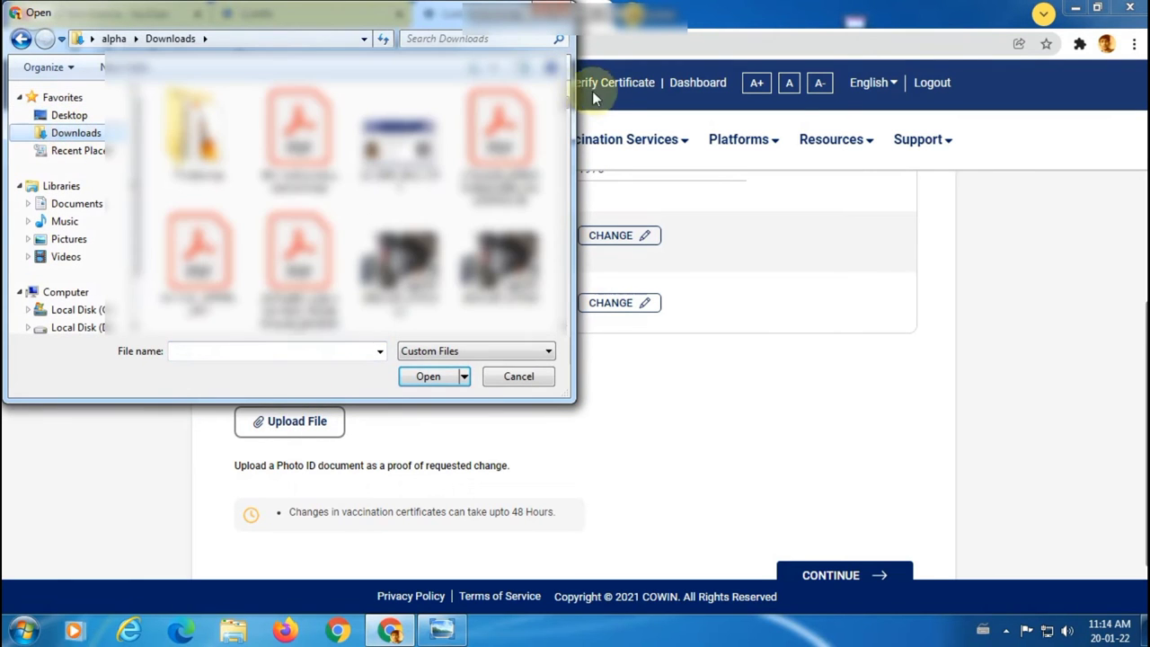
pyautogui.moveTo(568, 108); pyautogui.dragTo(566, 309)
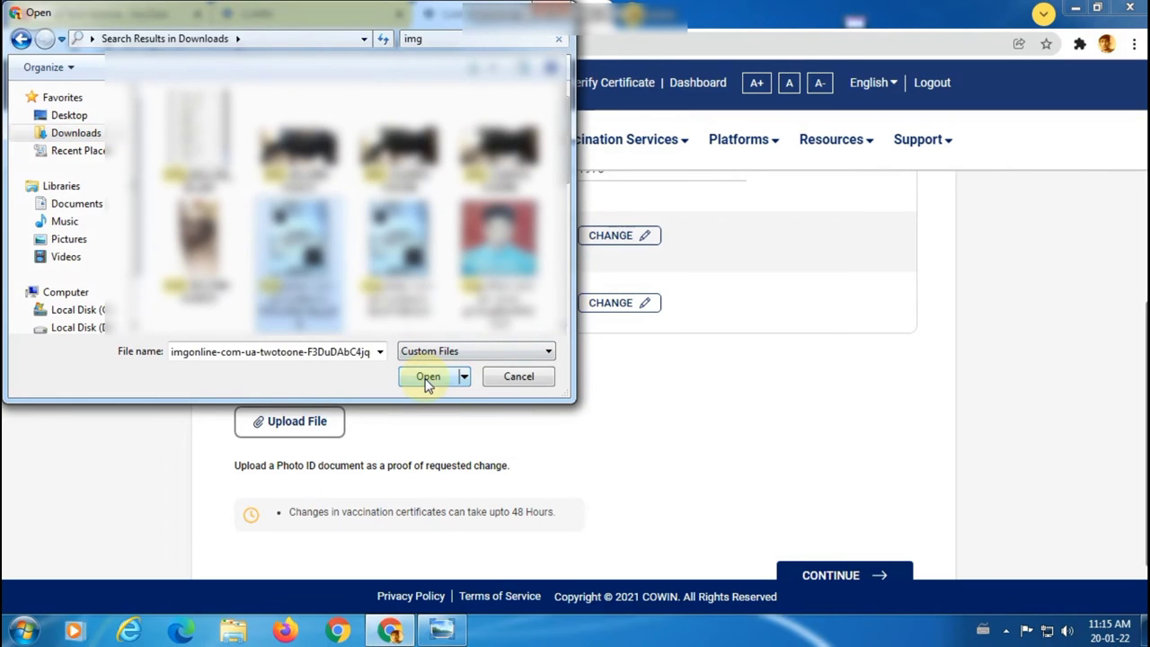
pyautogui.click(427, 377)
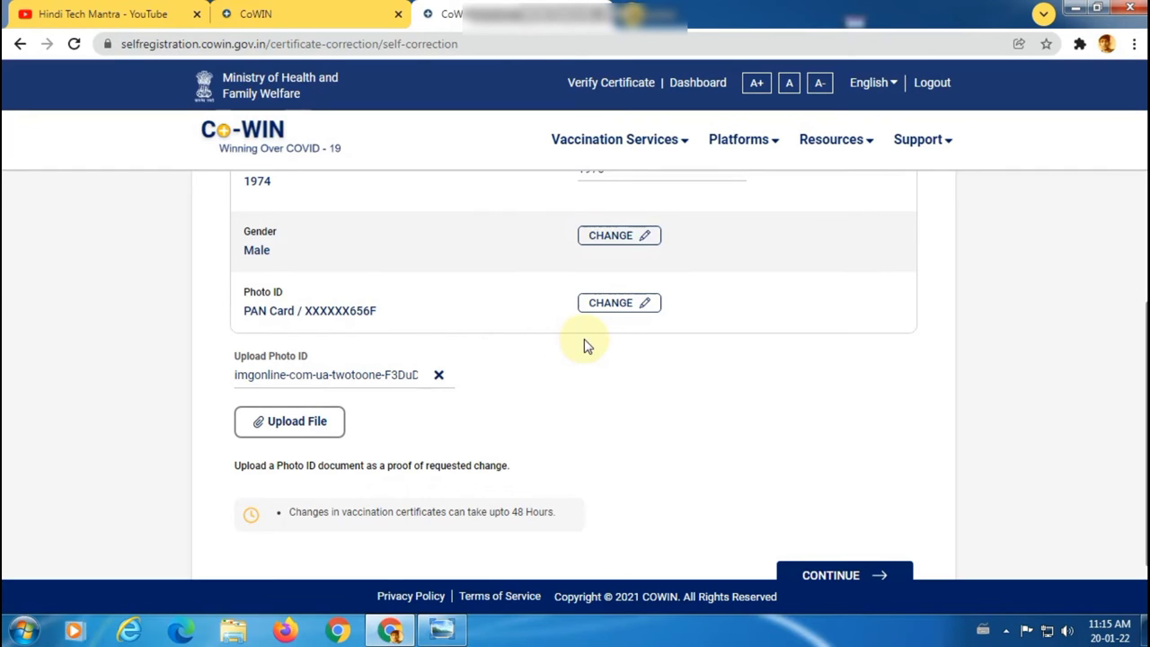
pyautogui.scroll(-2, 585, 342)
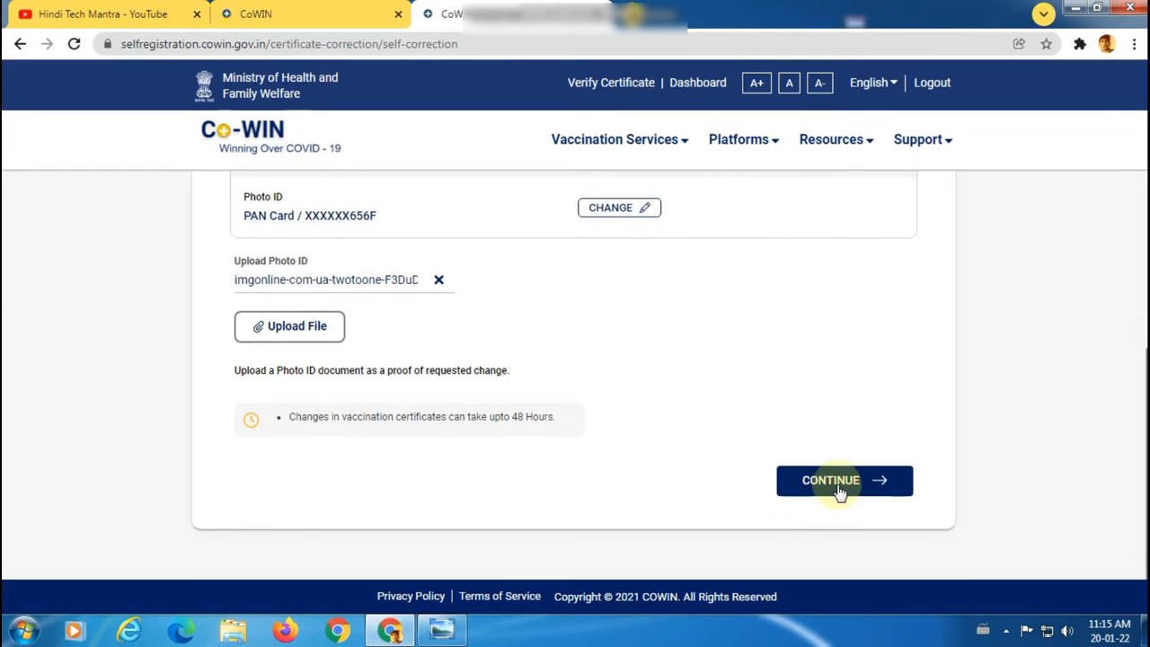
pyautogui.scroll(3, 788, 416)
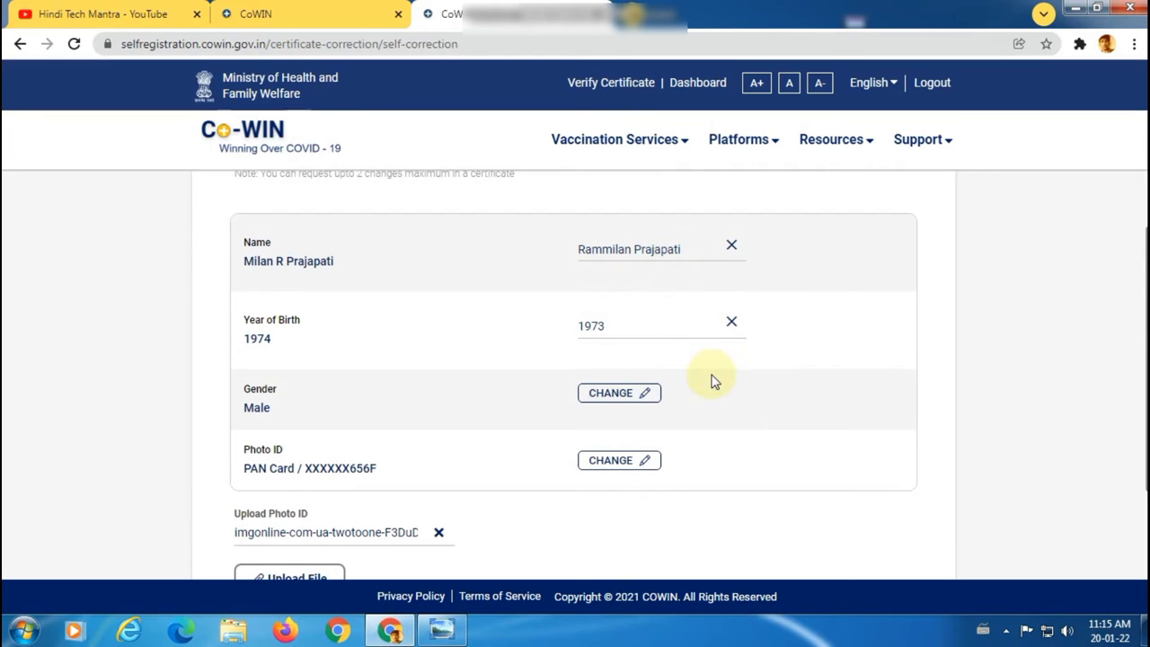
pyautogui.scroll(-3, 719, 384)
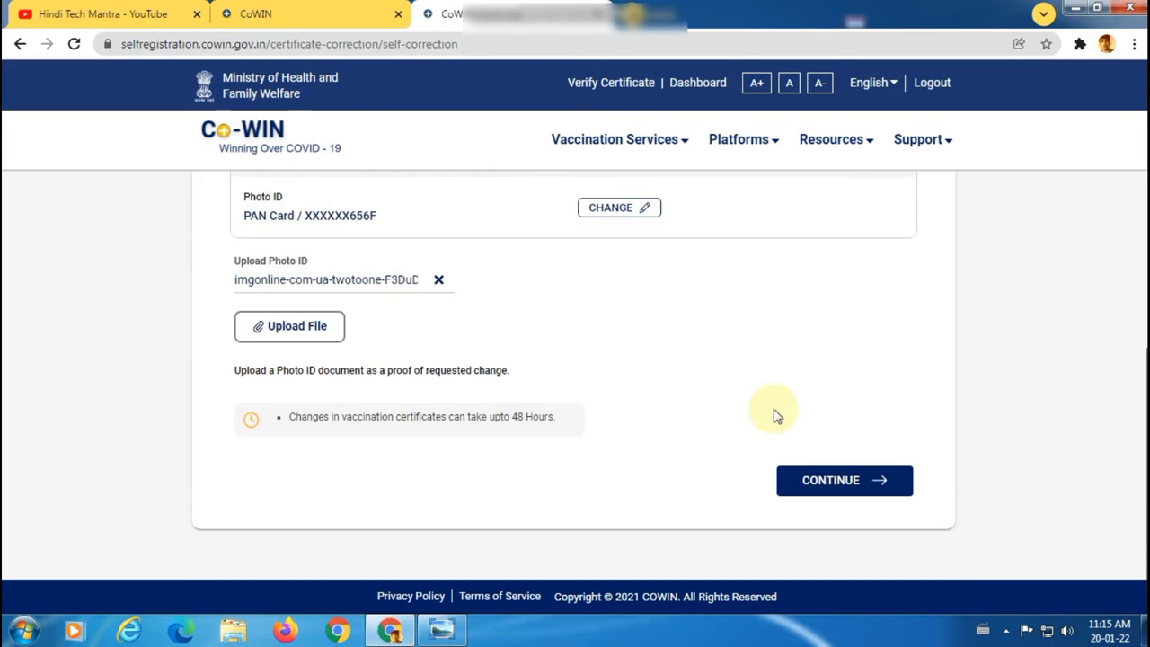
pyautogui.click(819, 483)
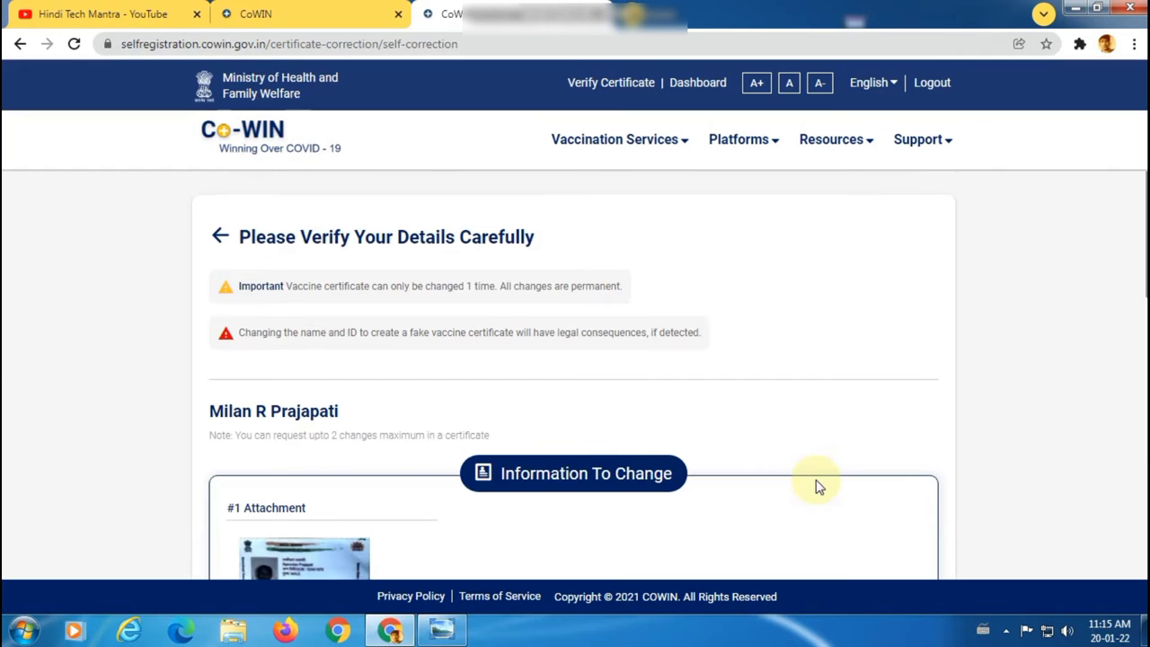
pyautogui.scroll(-1, 762, 332)
pyautogui.scroll(-3, 760, 331)
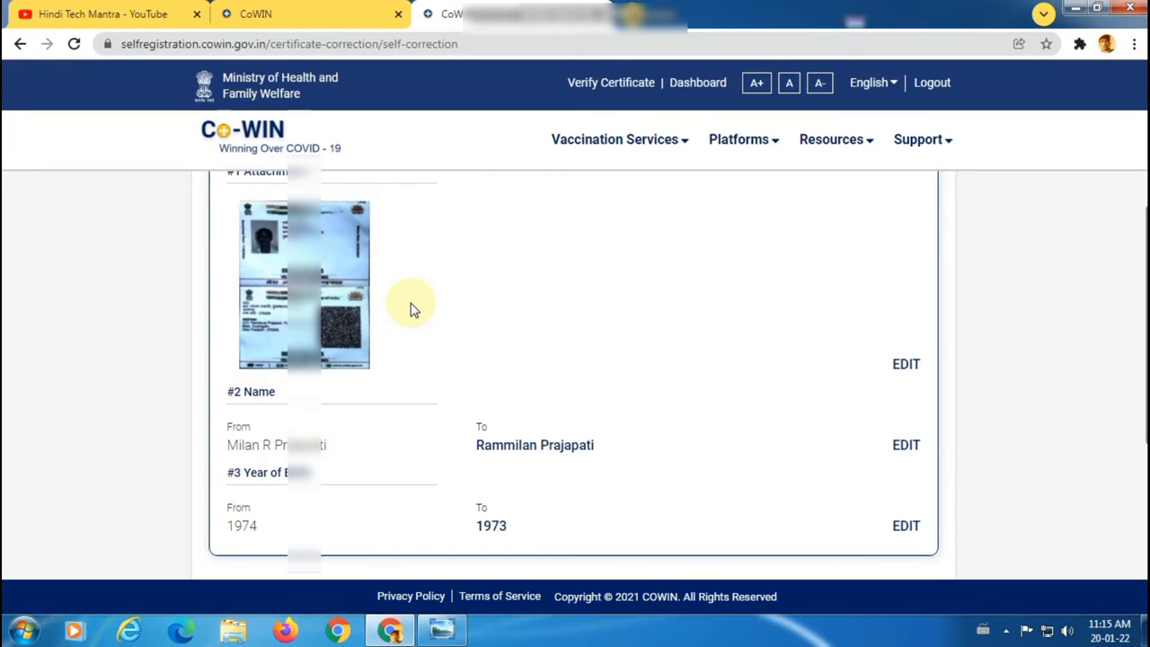
pyautogui.scroll(1, 429, 353)
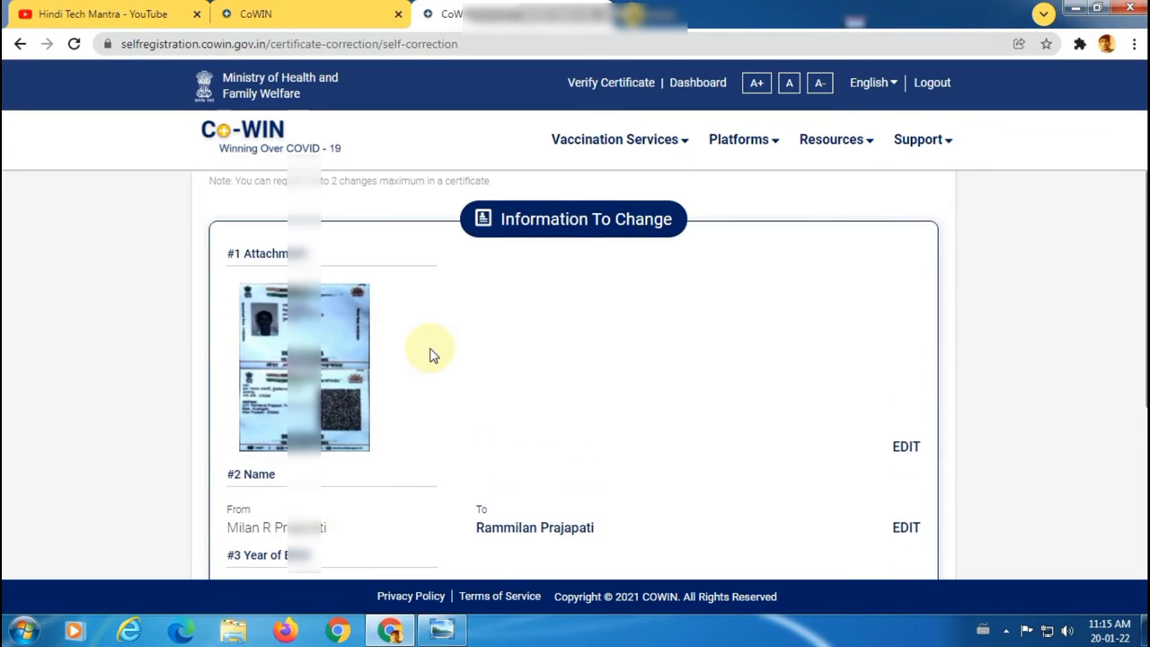
pyautogui.scroll(-2, 400, 310)
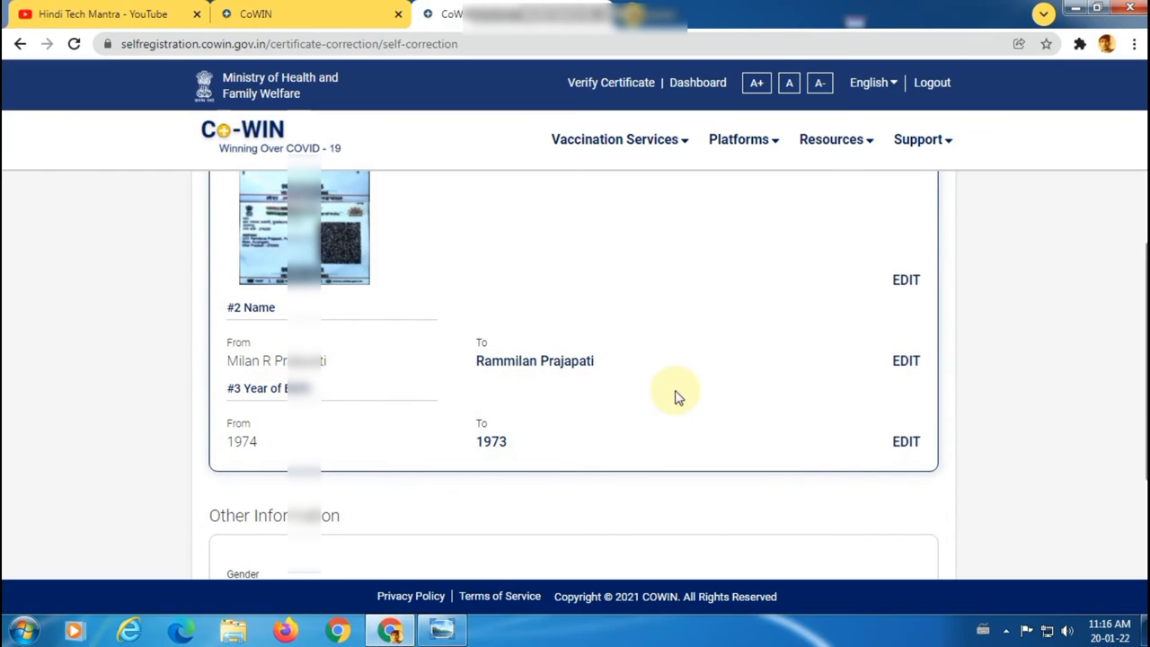
pyautogui.scroll(-2, 680, 393)
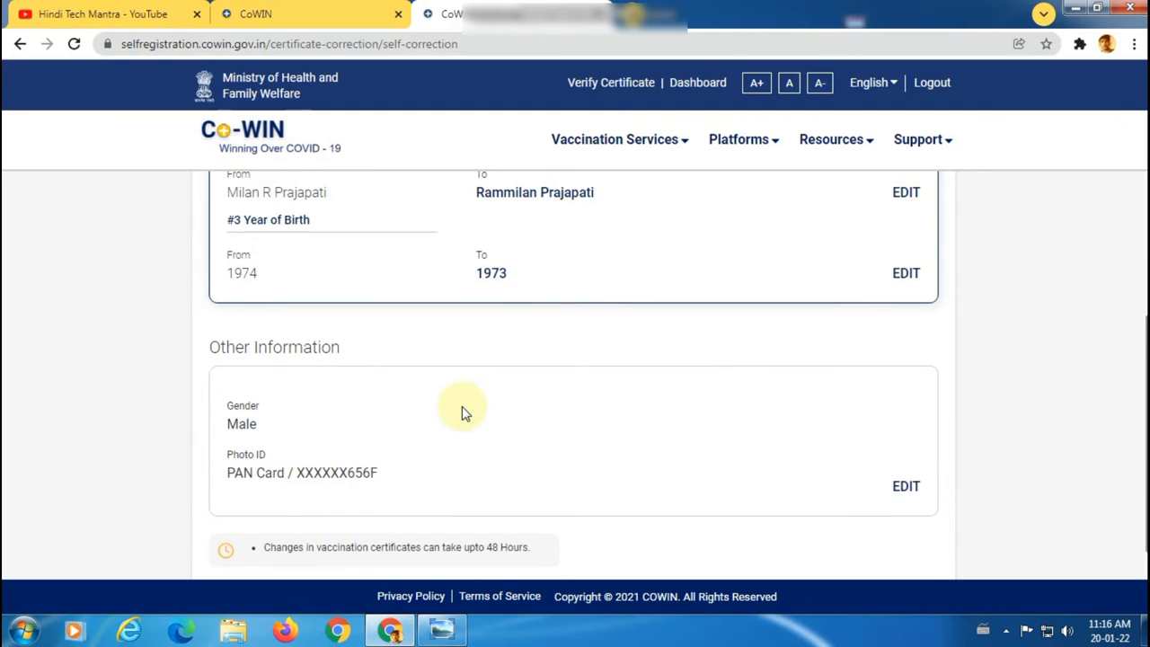
pyautogui.scroll(-2, 464, 412)
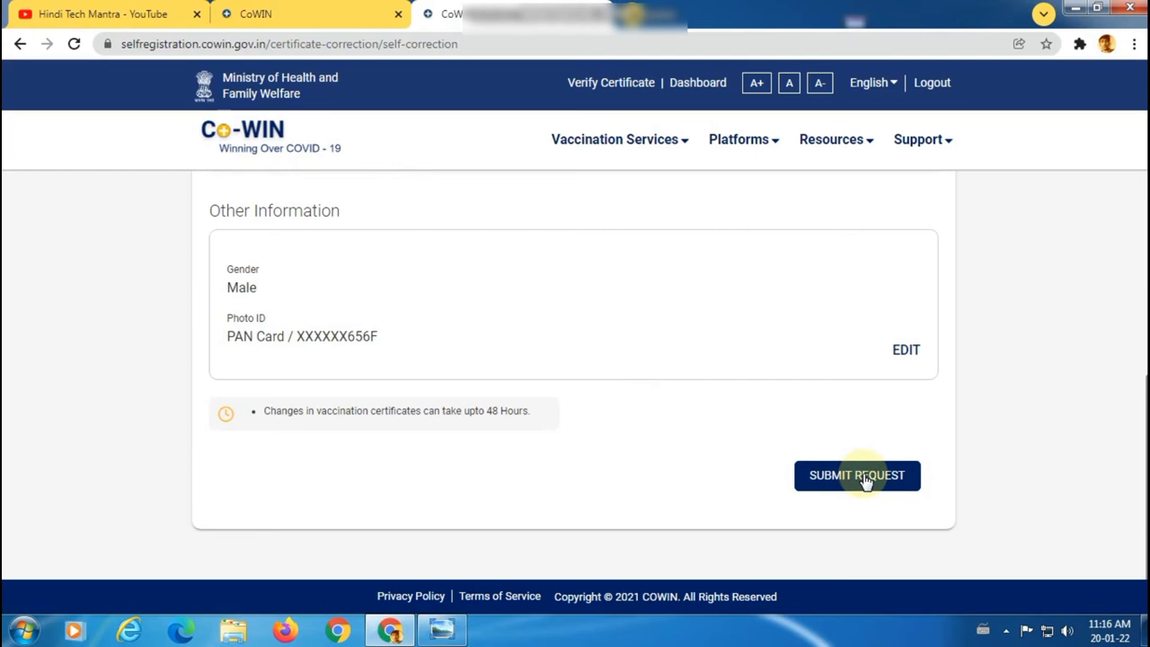
pyautogui.scroll(10, 866, 482)
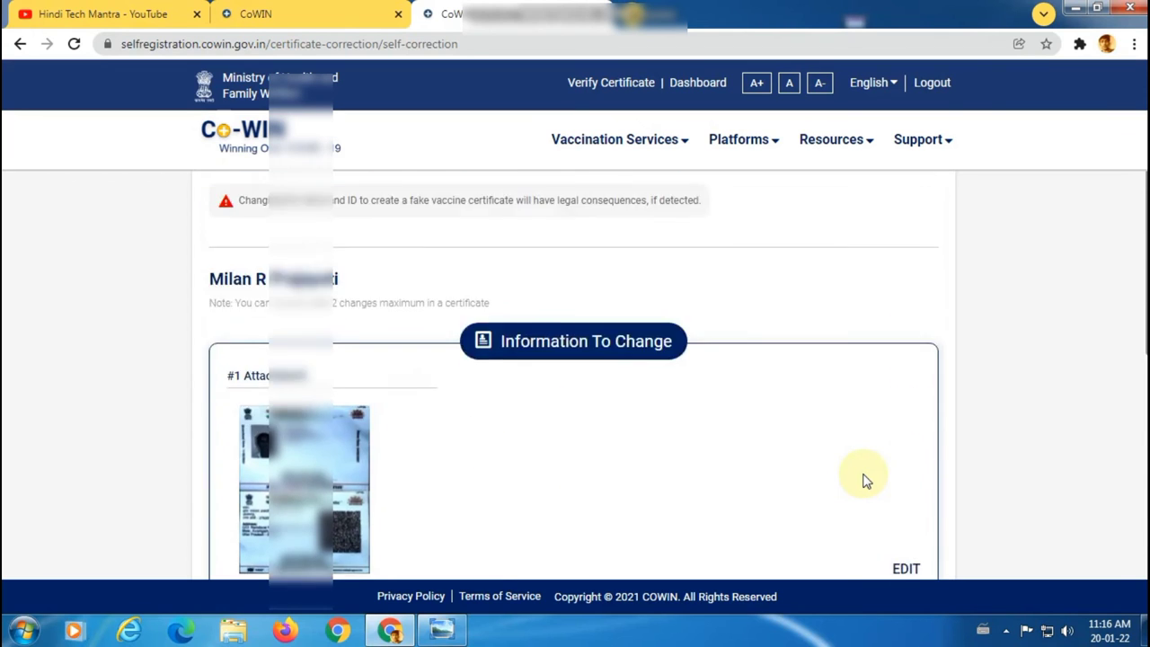
pyautogui.scroll(-5, 866, 482)
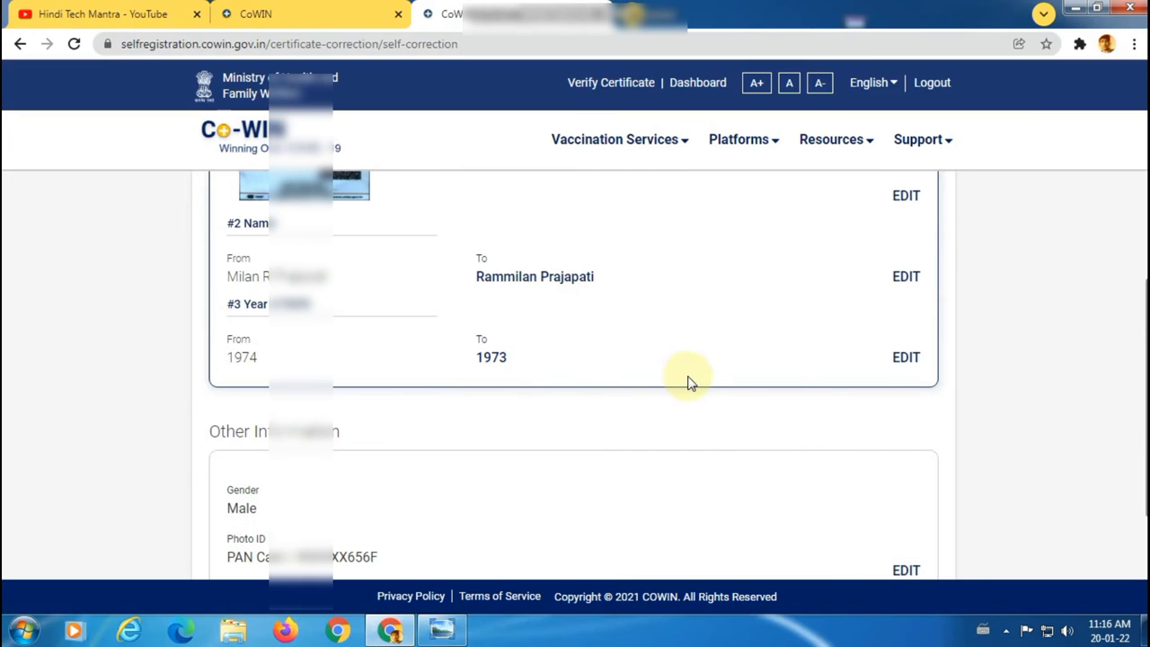
pyautogui.scroll(-2, 687, 381)
pyautogui.scroll(-1, 688, 381)
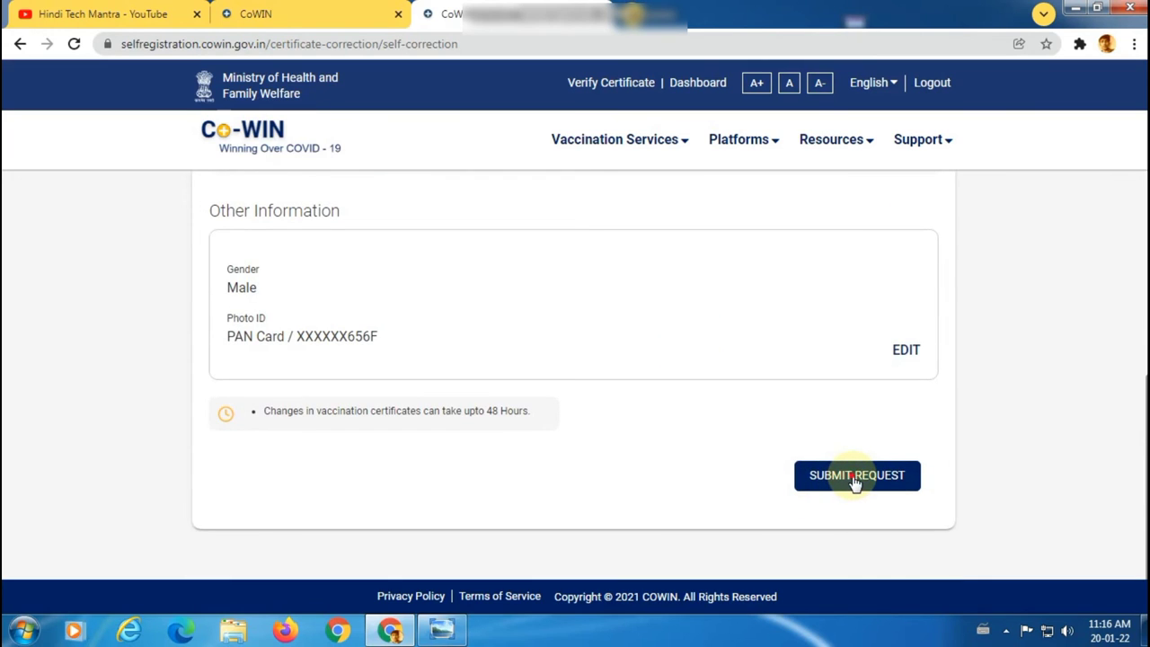
# Step: Submit the correction request and confirm the tracker shows Certificate Correction as Updated
pyautogui.click(855, 482)
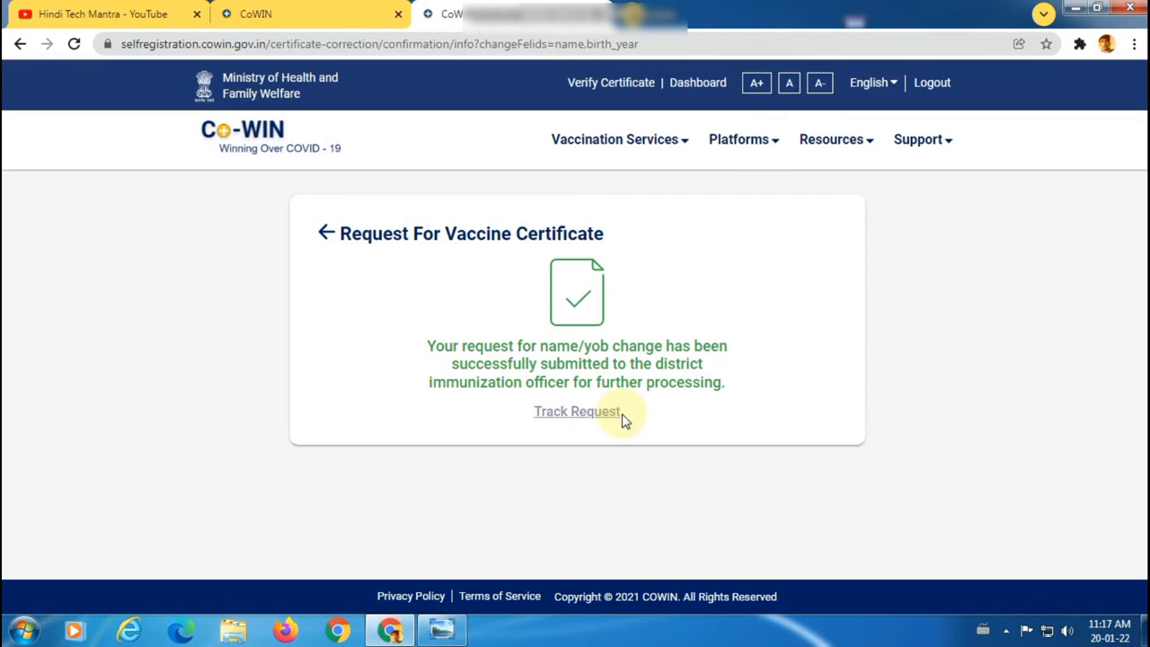
pyautogui.click(572, 417)
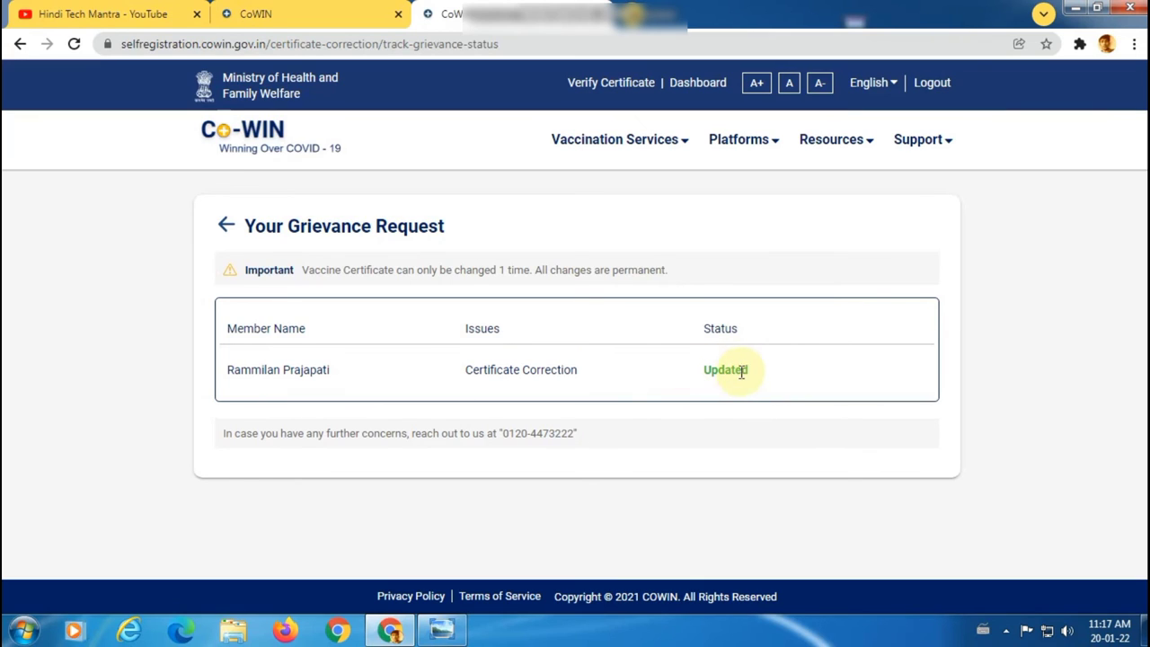
# Step: Download the Dose 2 vaccination certificate as certificate (76).pdf and open it
pyautogui.click(656, 144)
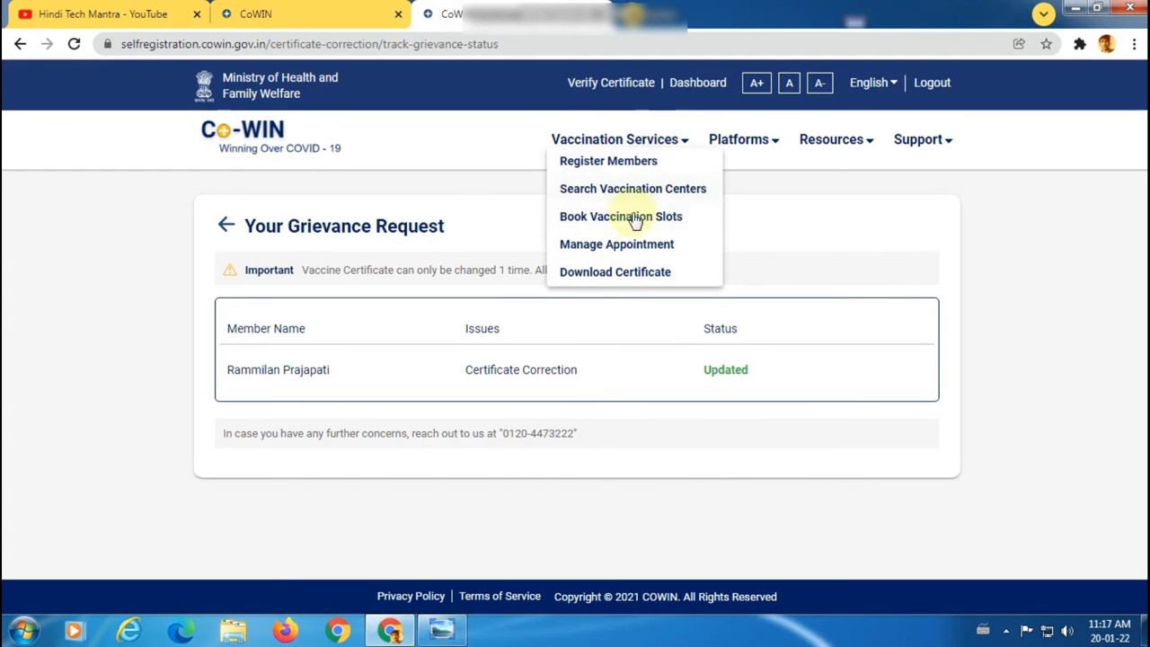
pyautogui.click(620, 272)
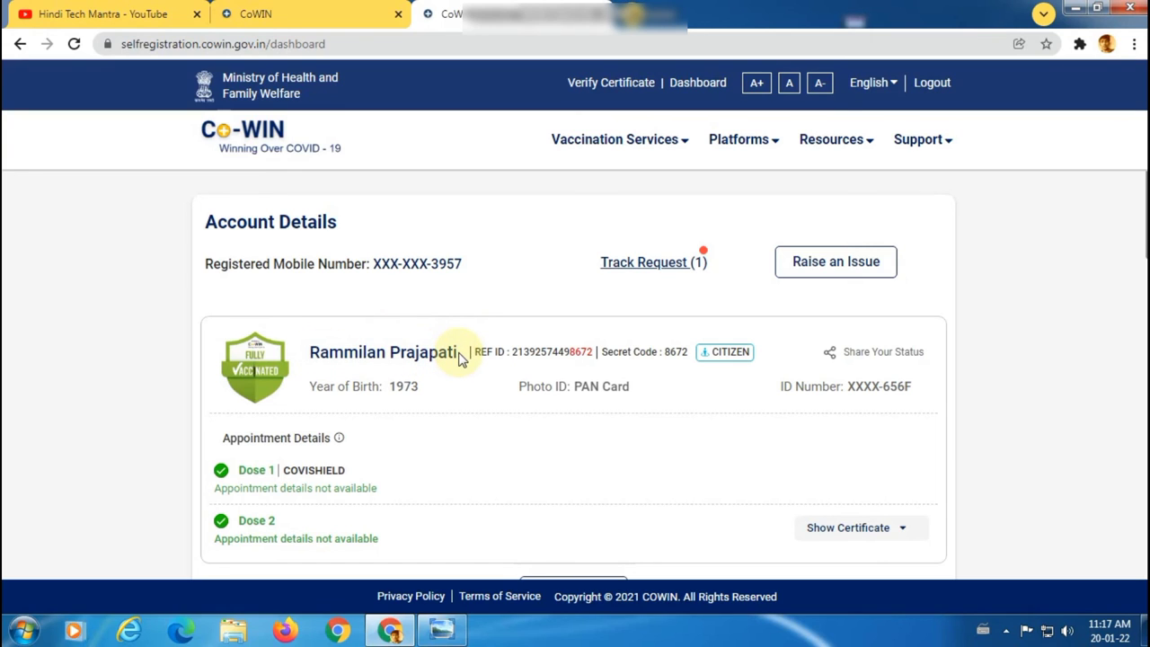
pyautogui.scroll(-1, 463, 362)
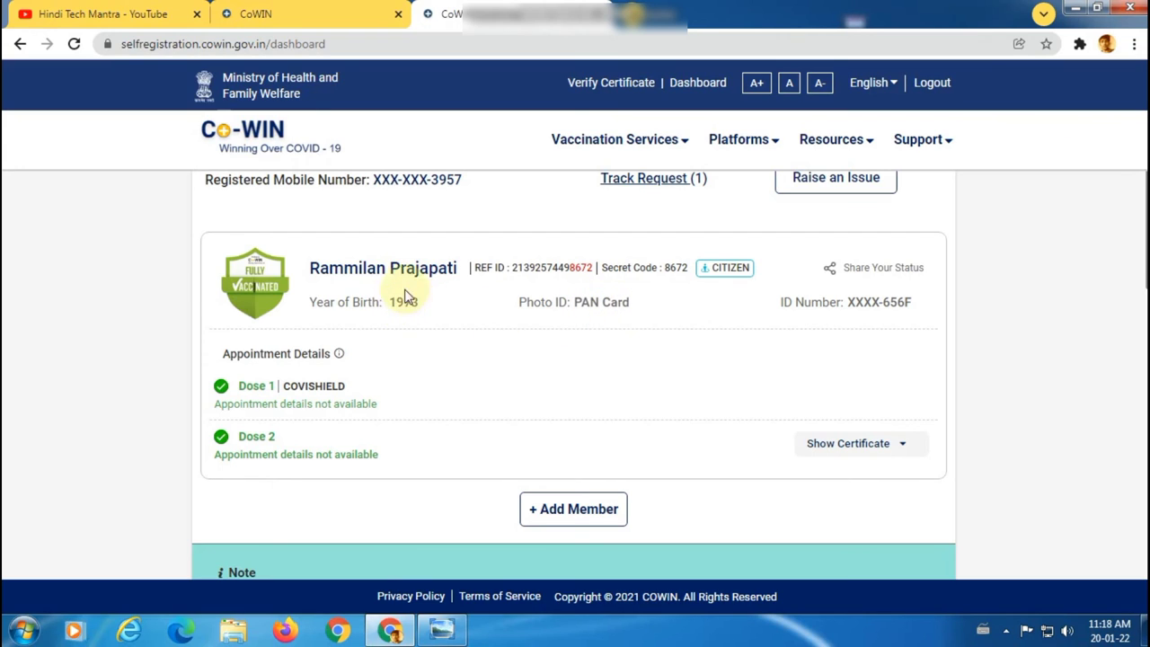
pyautogui.click(845, 444)
pyautogui.scroll(-2, 783, 403)
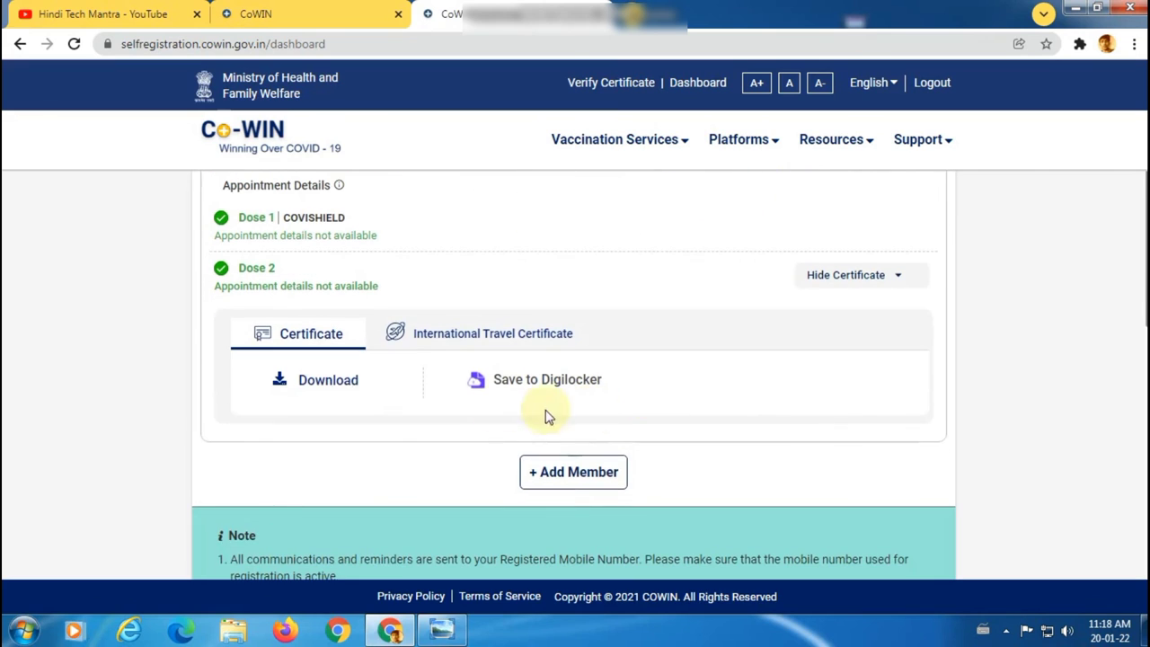
pyautogui.click(323, 384)
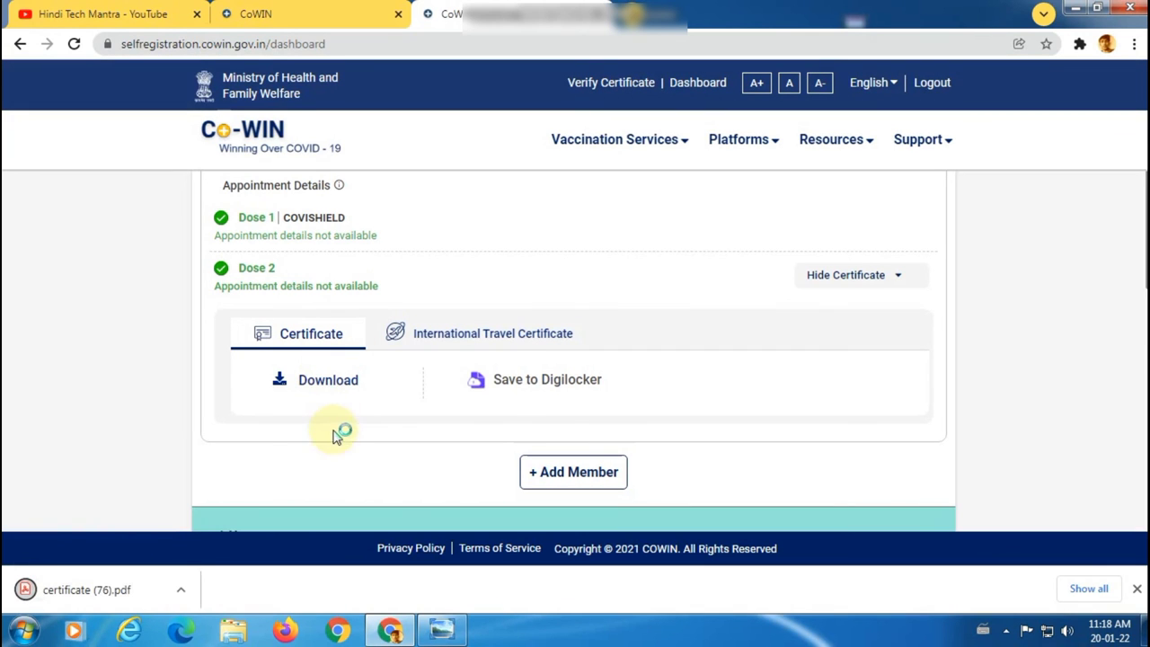
pyautogui.scroll(3, 418, 420)
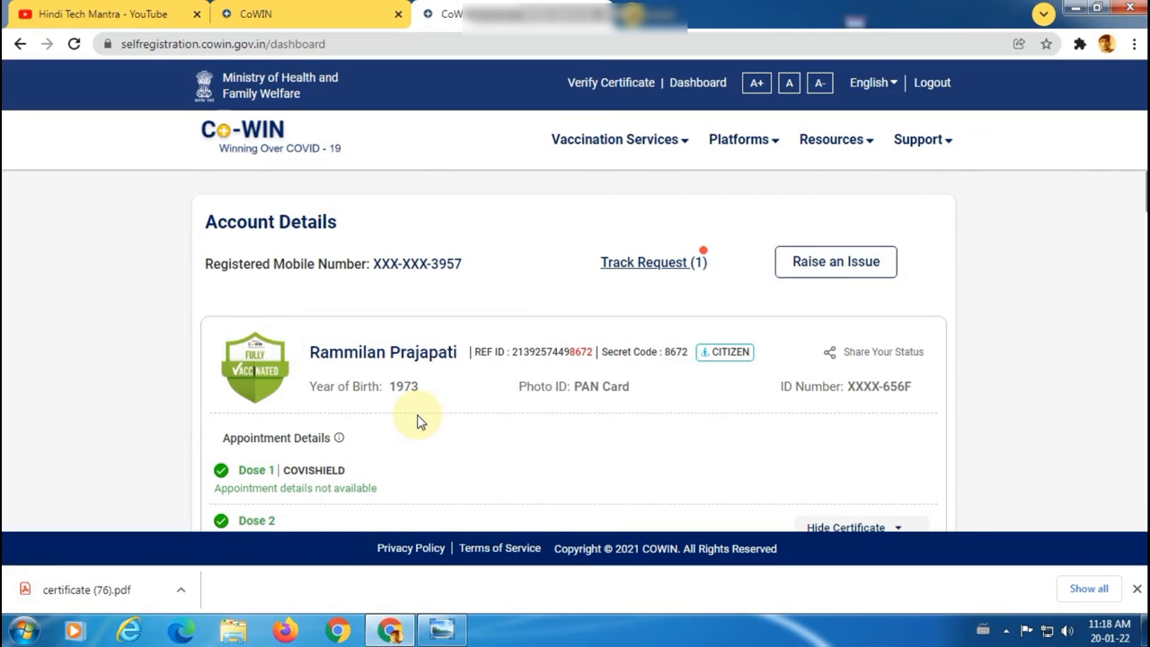
pyautogui.click(90, 591)
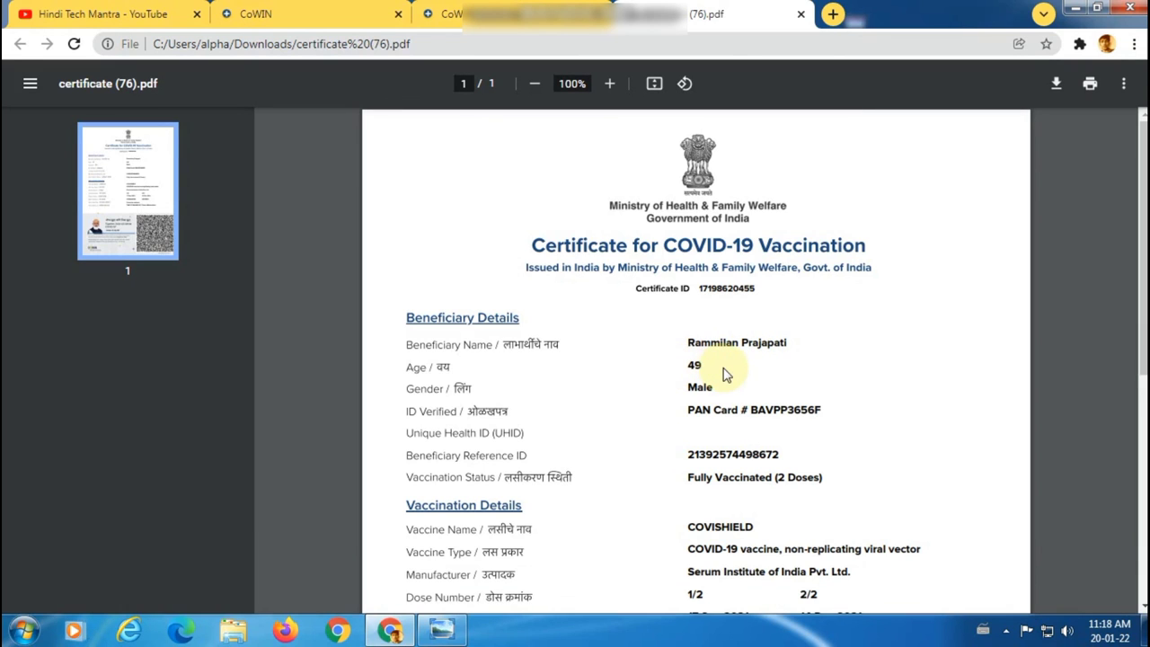
# Step: Review the corrected details in certificate (76).pdf, then go back to the CoWIN dashboard tab
pyautogui.scroll(-1, 730, 386)
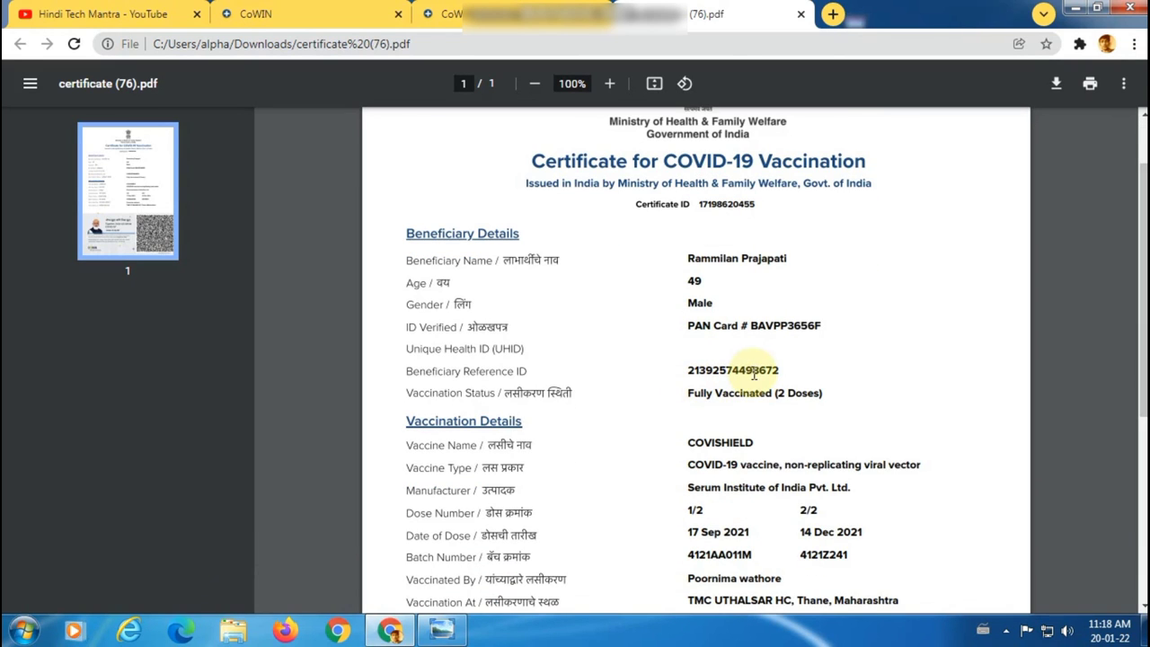
pyautogui.scroll(1, 751, 393)
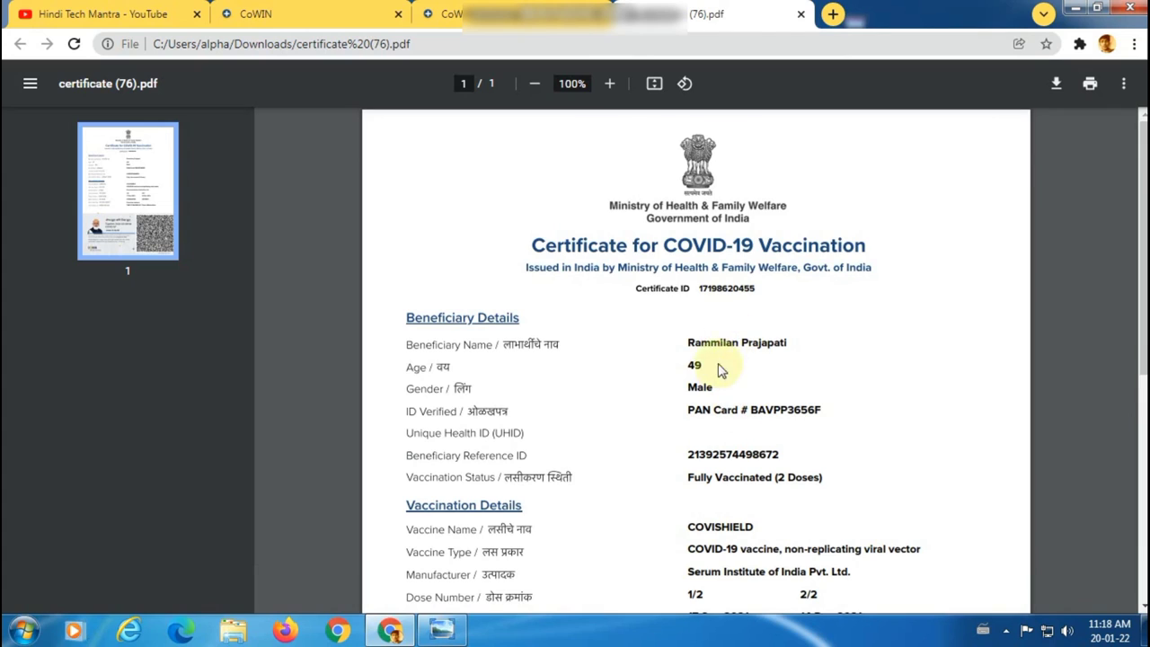
pyautogui.click(539, 15)
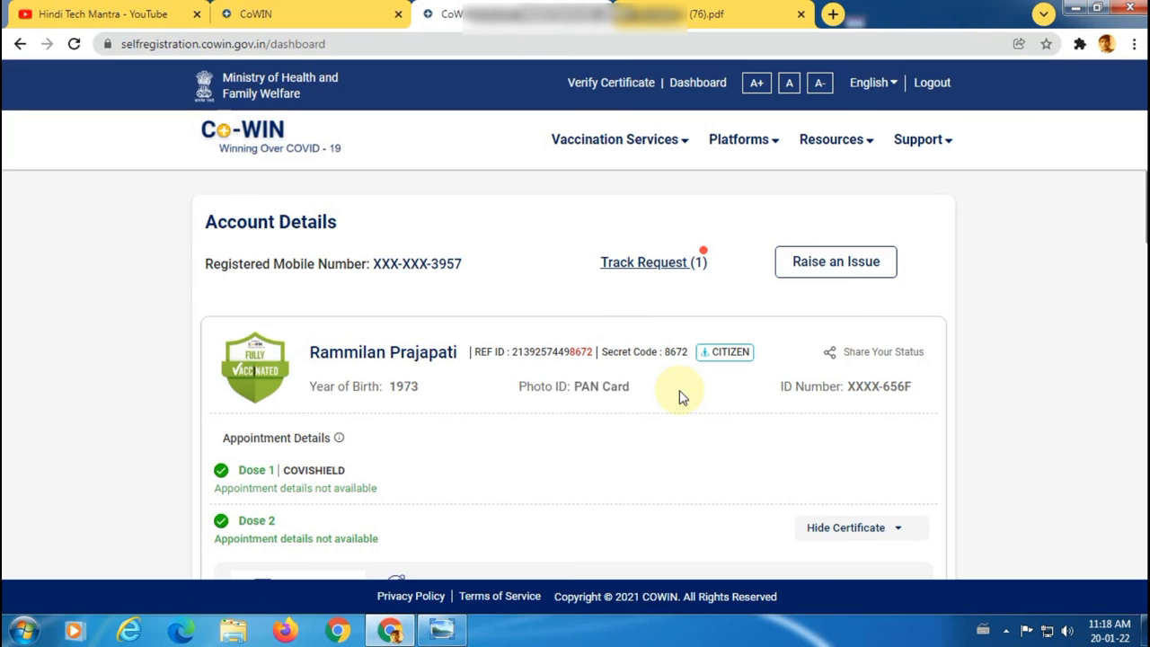
# Step: Glance over the fully vaccinated dashboard, then switch to the Hindi Tech Mantra YouTube tab
pyautogui.scroll(-2, 701, 429)
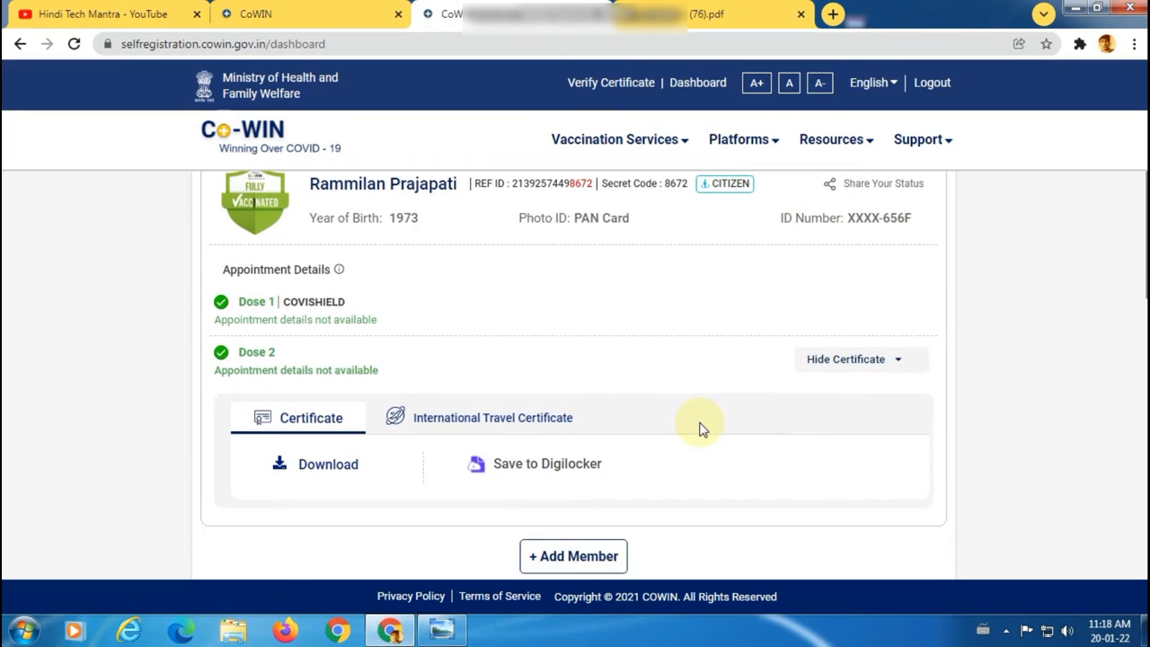
pyautogui.scroll(2, 701, 429)
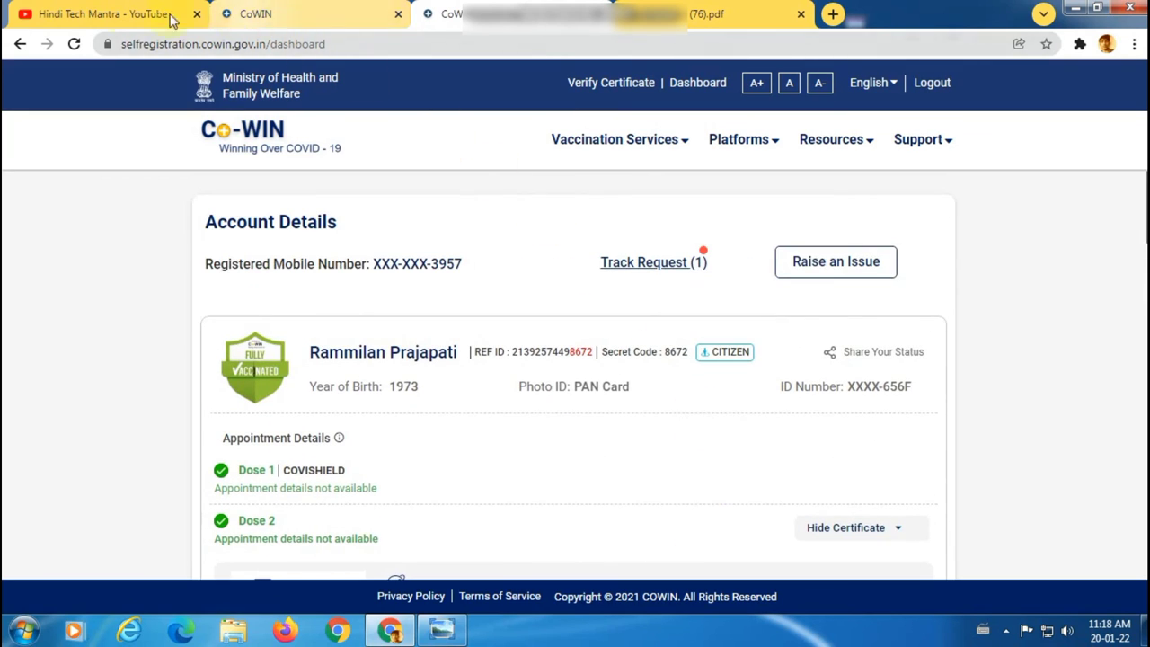
pyautogui.click(119, 16)
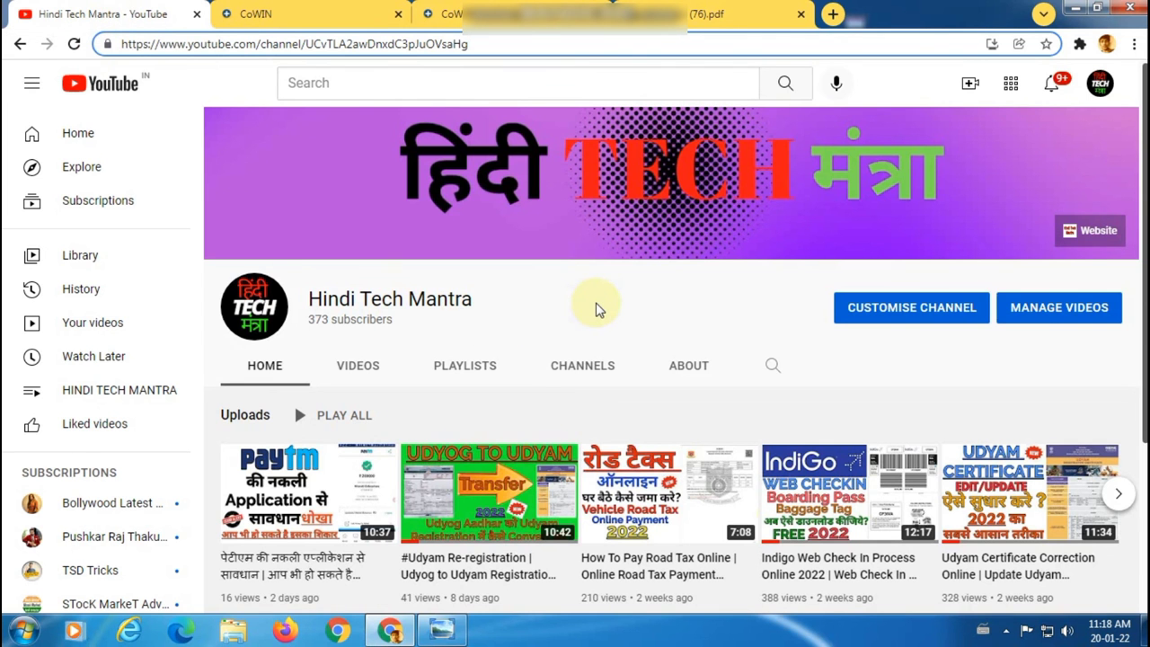